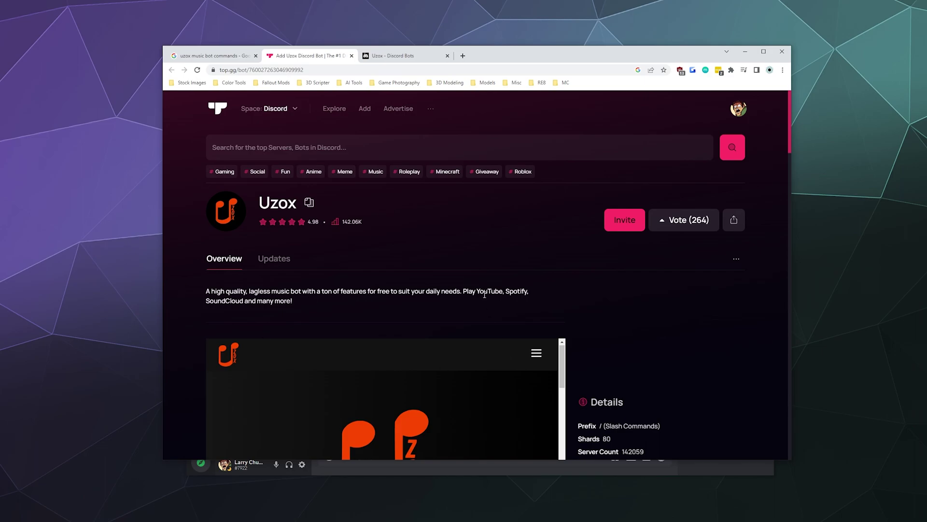
Read through Uzox's top.gg description, highlighting the word 'YouTube' along the way
{"action": "left_click_drag", "start_coordinate": [477, 292], "coordinate": [505, 290]}
{"action": "left_click", "coordinate": [607, 293]}
{"action": "left_click_drag", "start_coordinate": [477, 291], "coordinate": [511, 291]}
{"action": "left_click", "coordinate": [629, 333]}
{"action": "scroll", "coordinate": [696, 314], "scroll_direction": "down", "scroll_amount": 4}
{"action": "scroll", "coordinate": [695, 315], "scroll_direction": "up", "scroll_amount": 4}
{"action": "scroll", "coordinate": [211, 319], "scroll_direction": "down", "scroll_amount": 6}
{"action": "scroll", "coordinate": [184, 317], "scroll_direction": "up", "scroll_amount": 4}
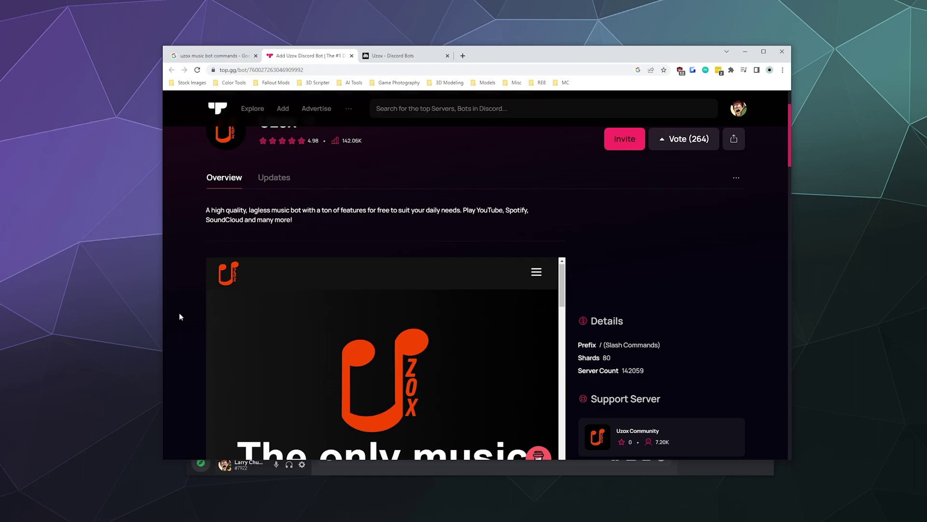
{"action": "scroll", "coordinate": [714, 273], "scroll_direction": "down", "scroll_amount": 4}
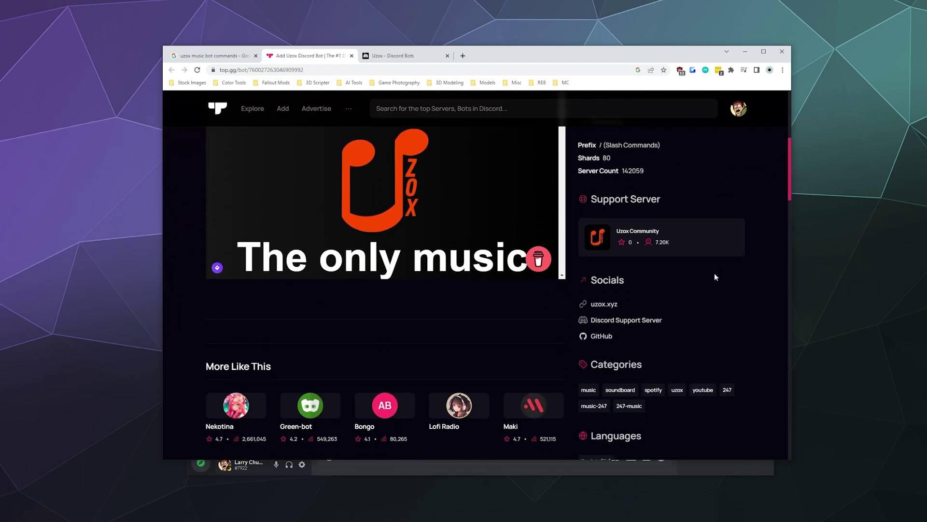
Switch to Discord and scroll #general down to Uzox's latest replies
{"action": "left_click", "coordinate": [553, 471]}
{"action": "scroll", "coordinate": [540, 371], "scroll_direction": "down", "scroll_amount": 8}
{"action": "scroll", "coordinate": [562, 331], "scroll_direction": "down", "scroll_amount": 15}
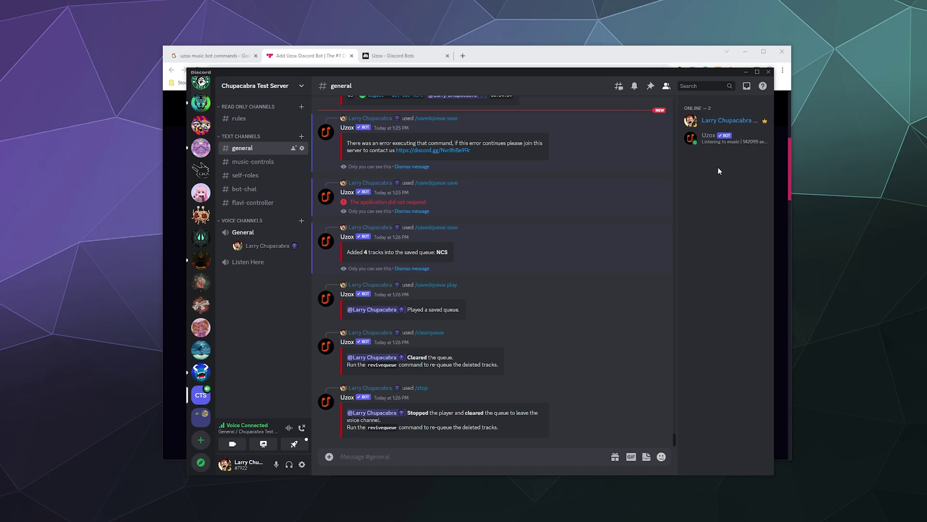
Kick the Uzox member from Chupacabra Test Server, then open Server Settings from the server dropdown
{"action": "right_click", "coordinate": [719, 140]}
{"action": "left_click", "coordinate": [679, 305]}
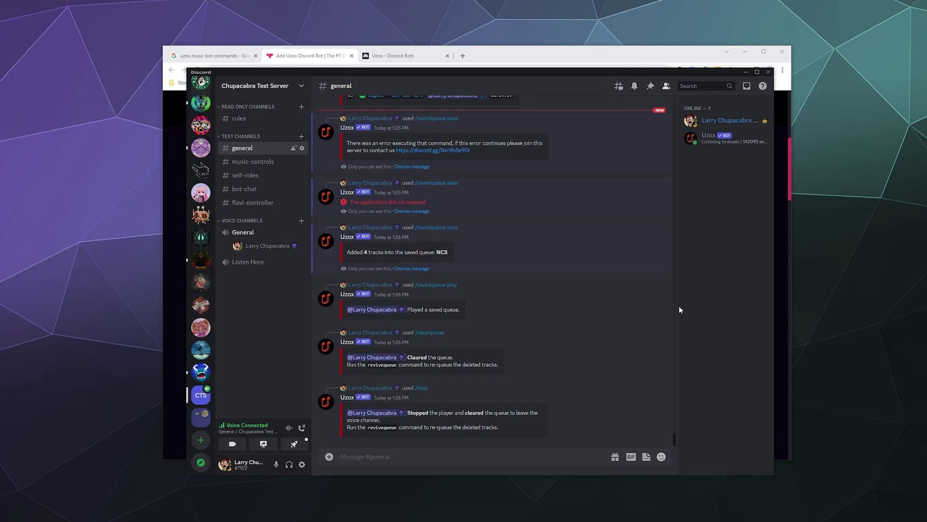
{"action": "left_click", "coordinate": [551, 323]}
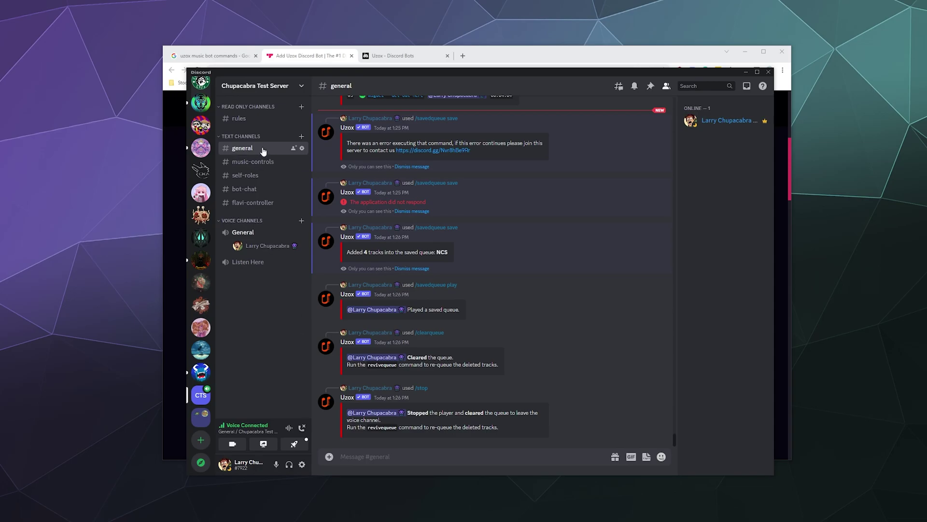
{"action": "left_click", "coordinate": [278, 87]}
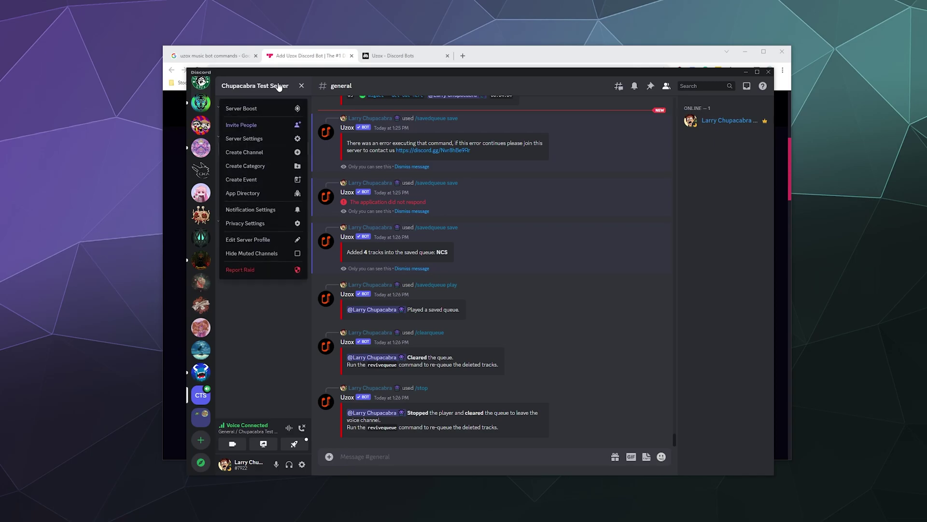
{"action": "left_click", "coordinate": [244, 138]}
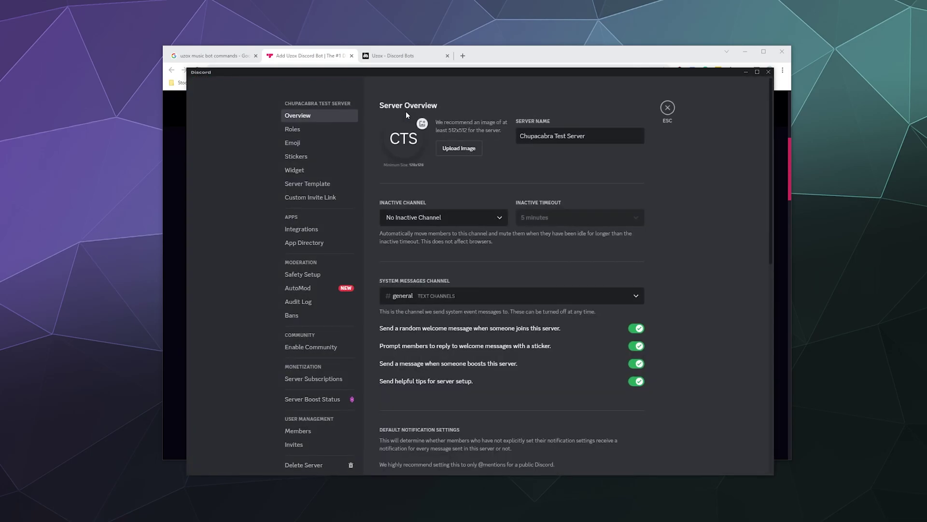
Search the App Directory for 'Uzox'
{"action": "left_click", "coordinate": [303, 244]}
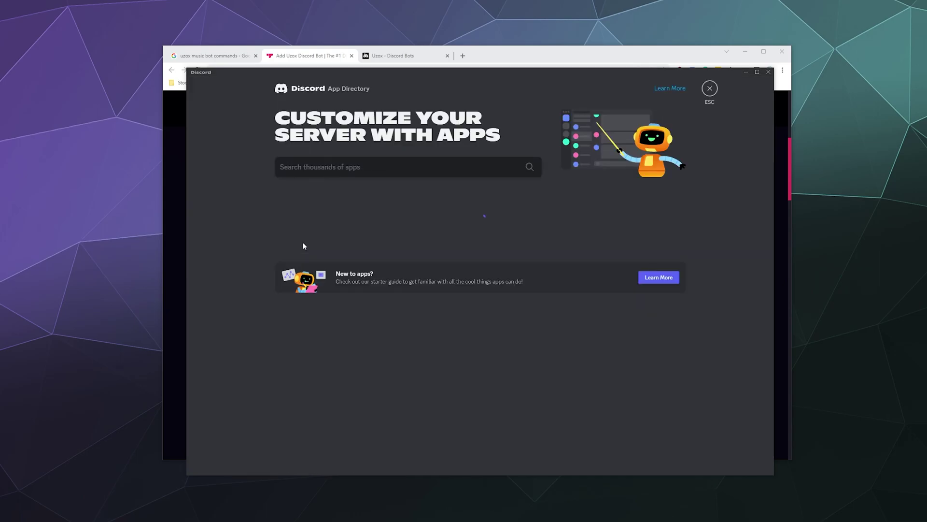
{"action": "left_click", "coordinate": [371, 165]}
{"action": "type", "text": "Uzox"}
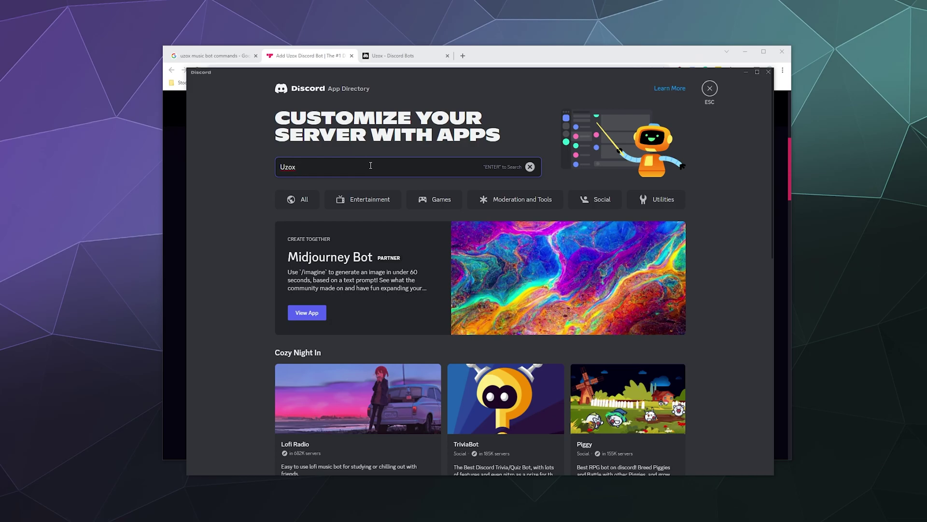
{"action": "key", "text": "Return"}
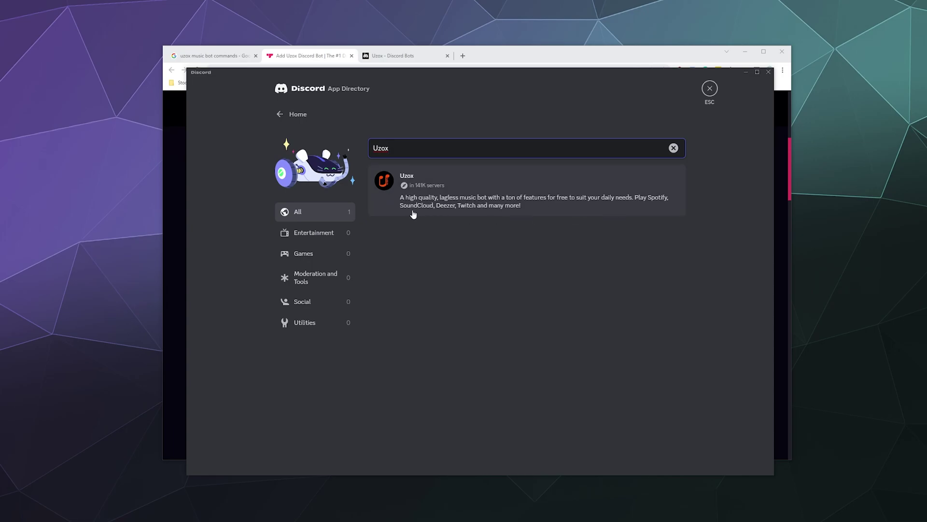
Open Uzox's listing and look through its Images and General tabs
{"action": "left_click", "coordinate": [539, 205]}
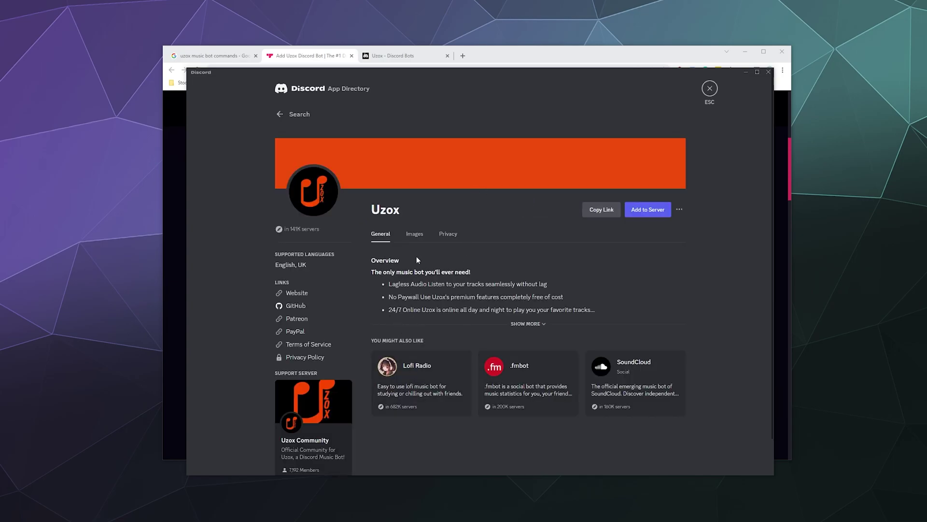
{"action": "left_click", "coordinate": [415, 234]}
{"action": "scroll", "coordinate": [473, 302], "scroll_direction": "down", "scroll_amount": 2}
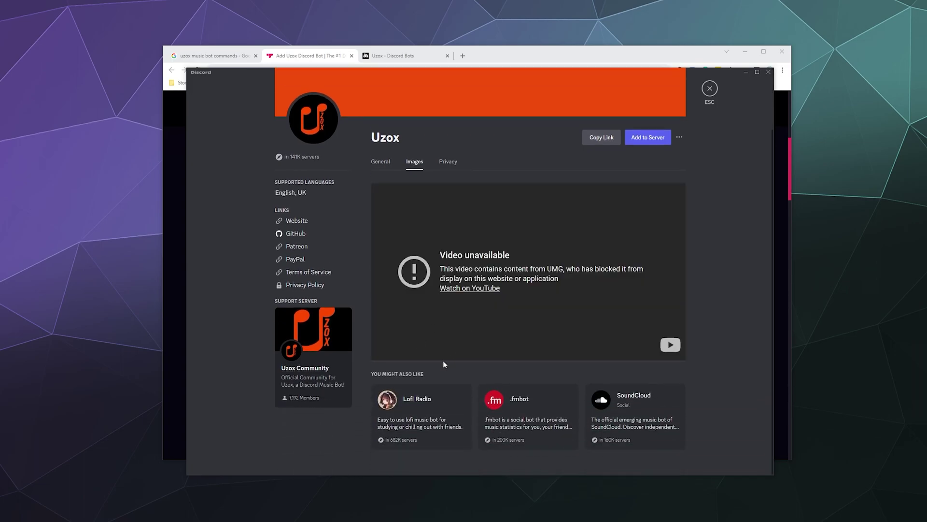
{"action": "scroll", "coordinate": [437, 287], "scroll_direction": "up", "scroll_amount": 2}
{"action": "scroll", "coordinate": [425, 276], "scroll_direction": "down", "scroll_amount": 2}
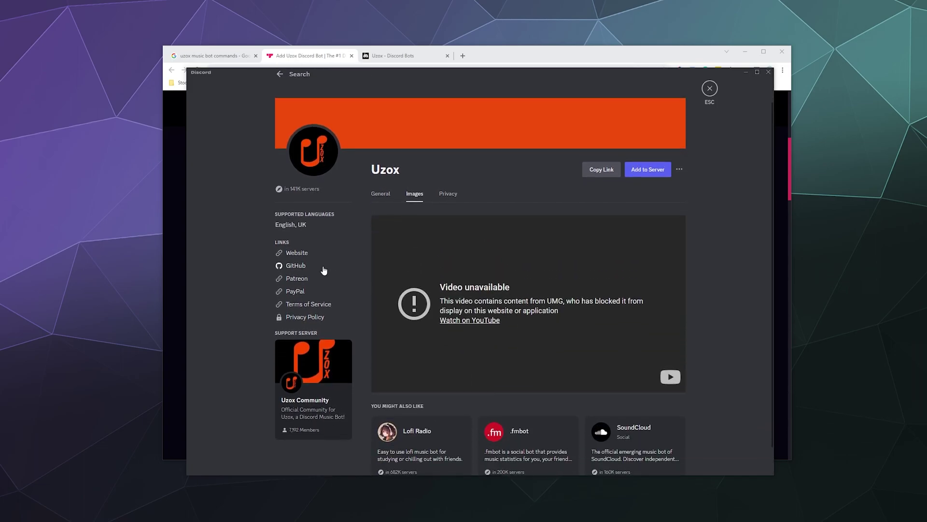
{"action": "scroll", "coordinate": [406, 253], "scroll_direction": "up", "scroll_amount": 2}
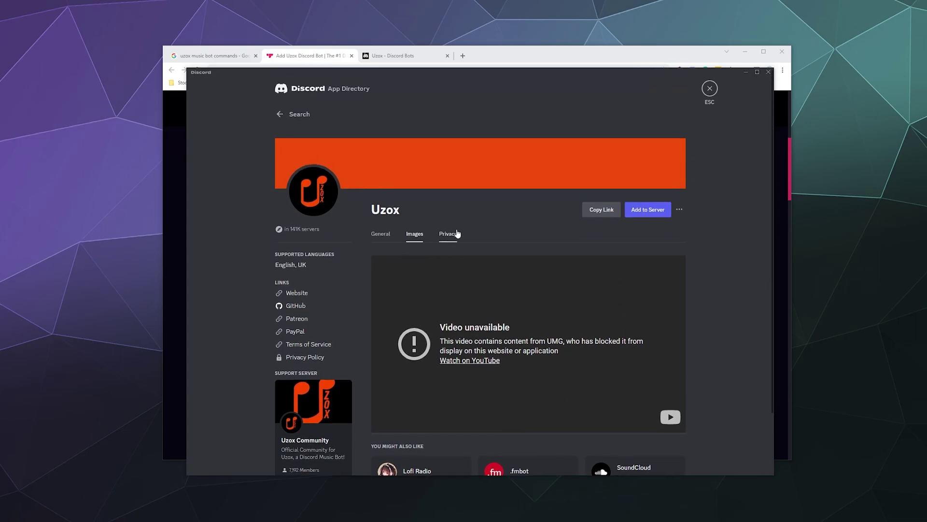
{"action": "left_click", "coordinate": [381, 234]}
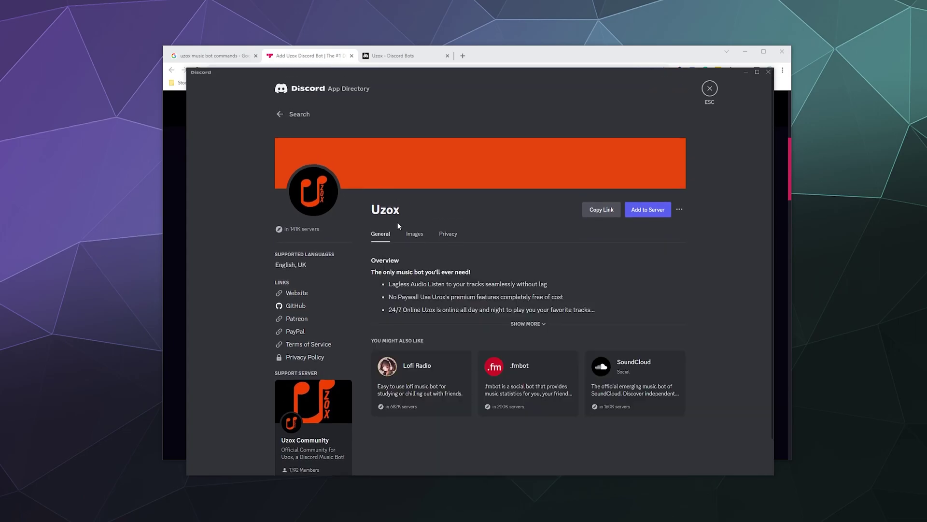
Authorize Uzox into Chupacabra Test Server with its requested permissions and return to #general
{"action": "left_click", "coordinate": [652, 213]}
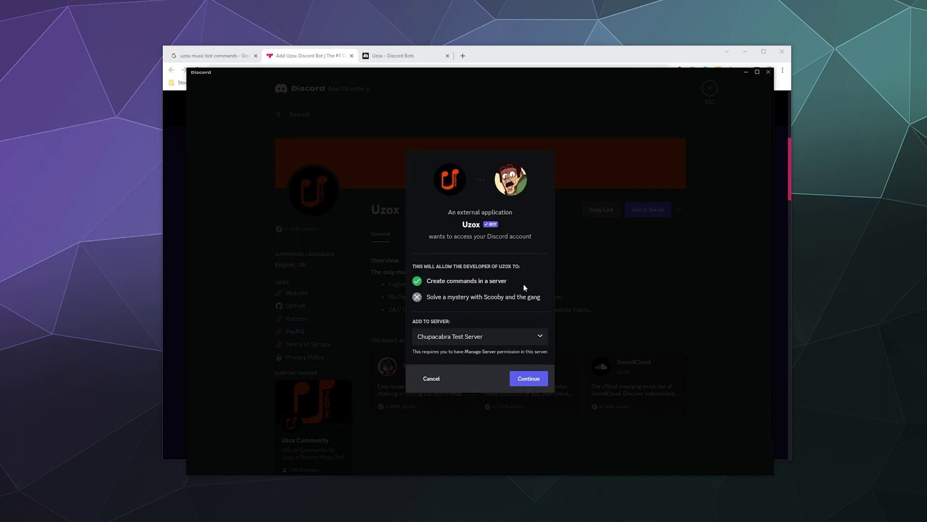
{"action": "left_click", "coordinate": [529, 379]}
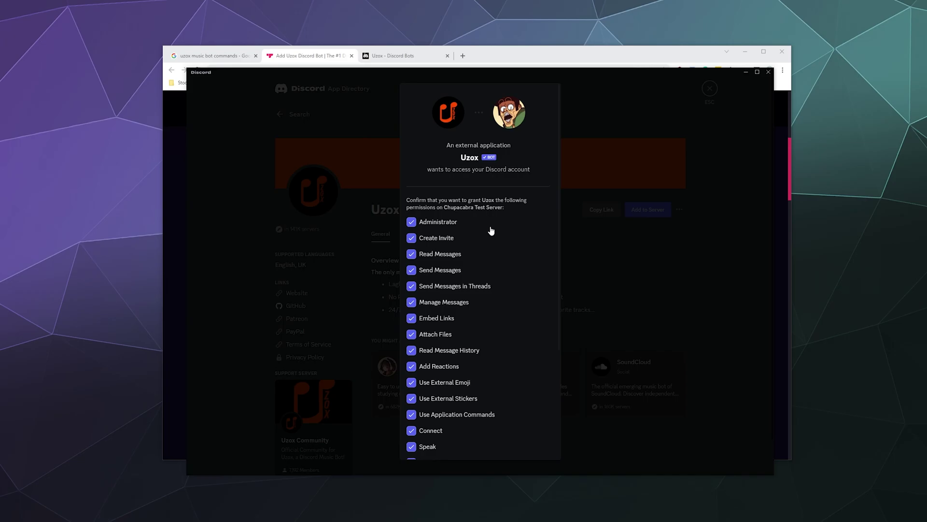
{"action": "scroll", "coordinate": [520, 271], "scroll_direction": "down", "scroll_amount": 3}
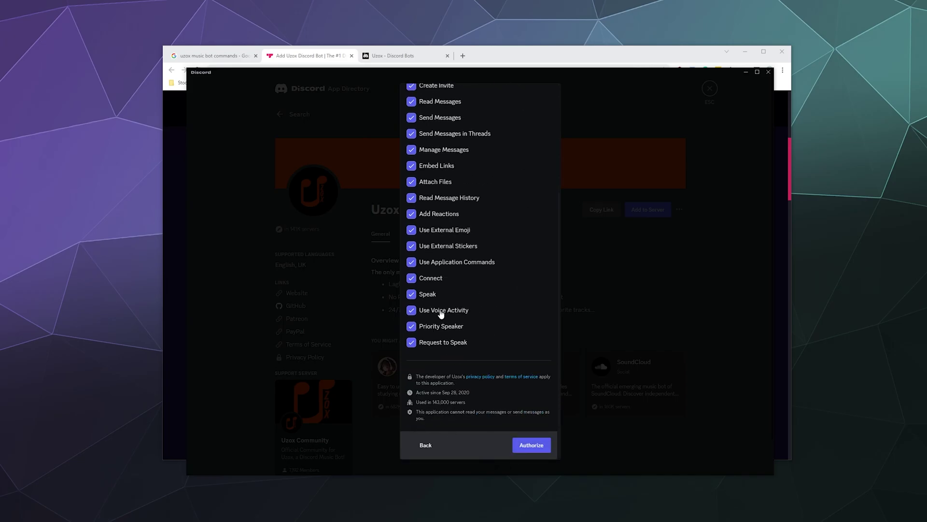
{"action": "left_click", "coordinate": [530, 448]}
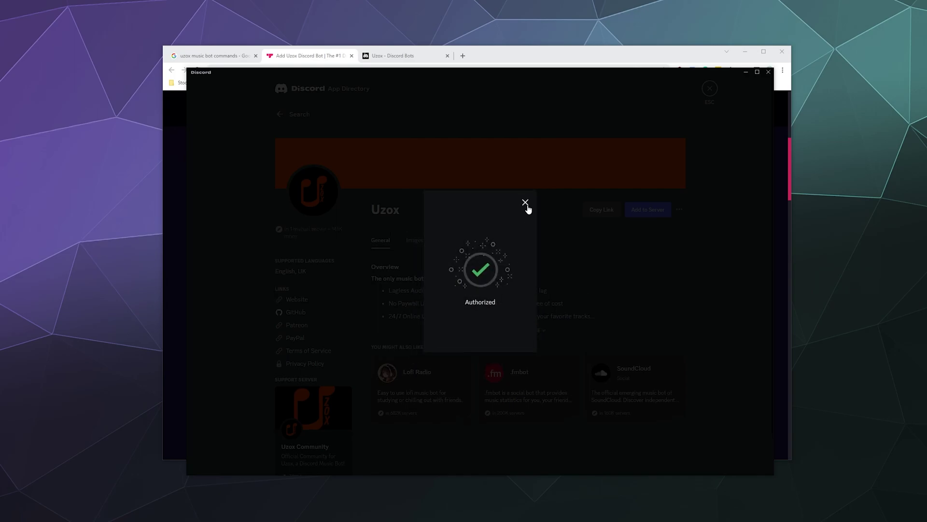
{"action": "left_click", "coordinate": [526, 203]}
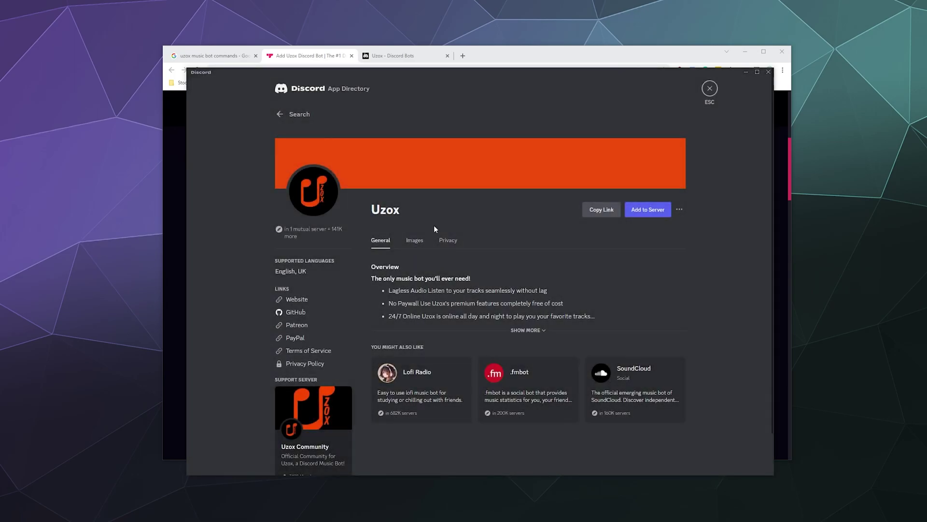
{"action": "left_click", "coordinate": [706, 87]}
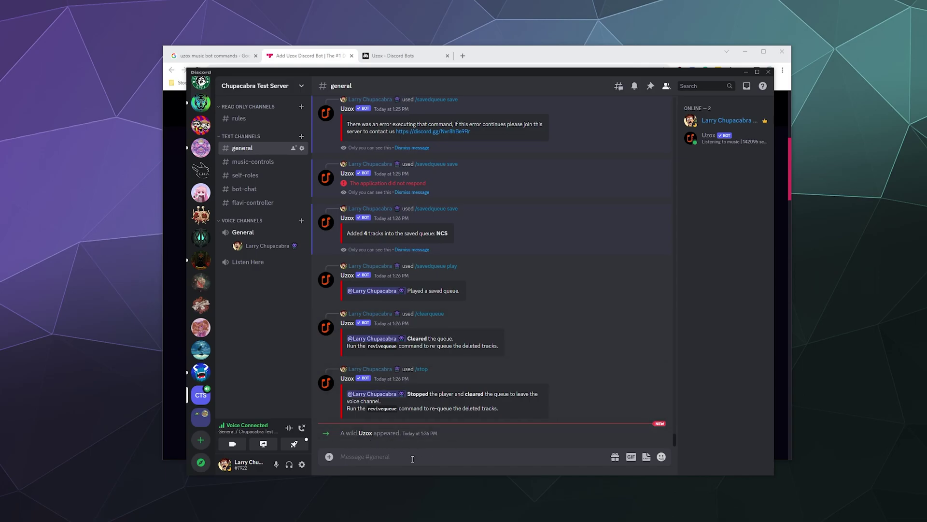
Run /help so Uzox posts its Help Section with command categories
{"action": "type", "text": "/help"}
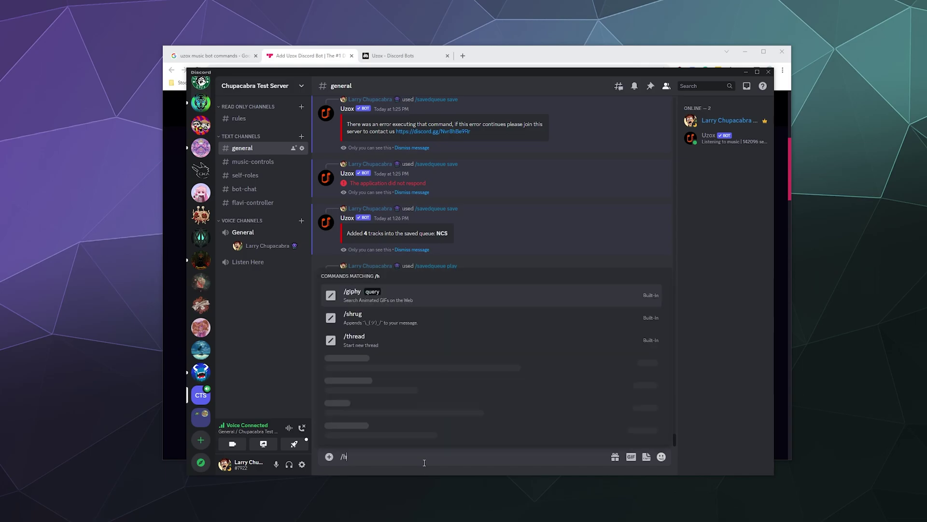
{"action": "key", "text": "Return"}
{"action": "key", "text": "Return"}
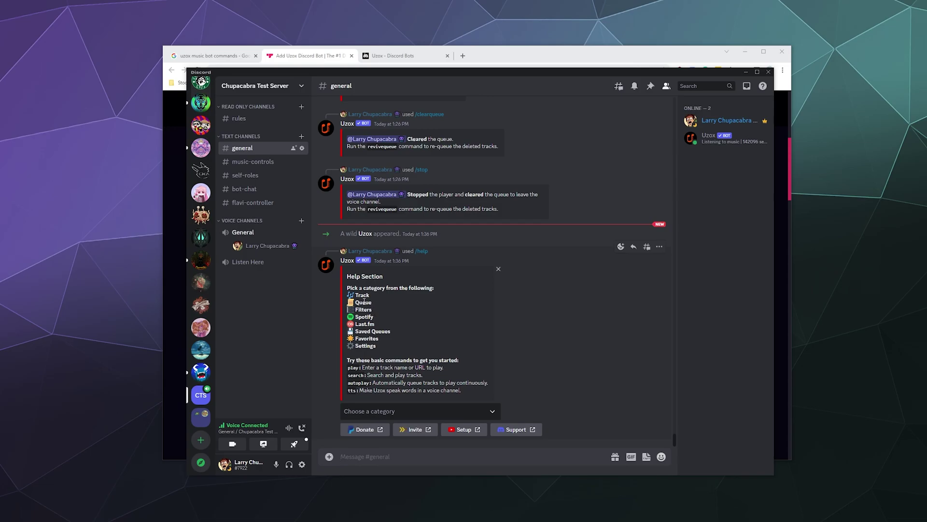
Pick Track, then Queue, from the Help Section category menu to list music and queue commands
{"action": "left_click", "coordinate": [365, 408]}
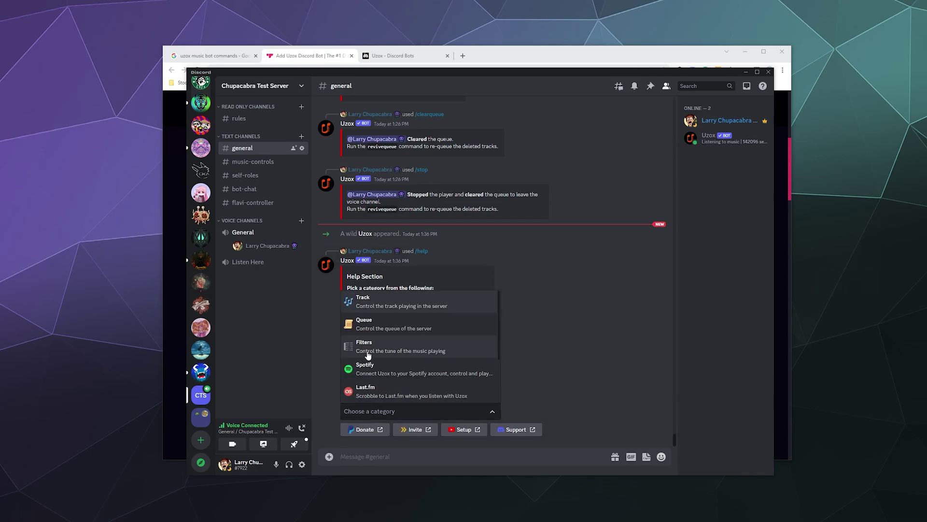
{"action": "left_click", "coordinate": [369, 309]}
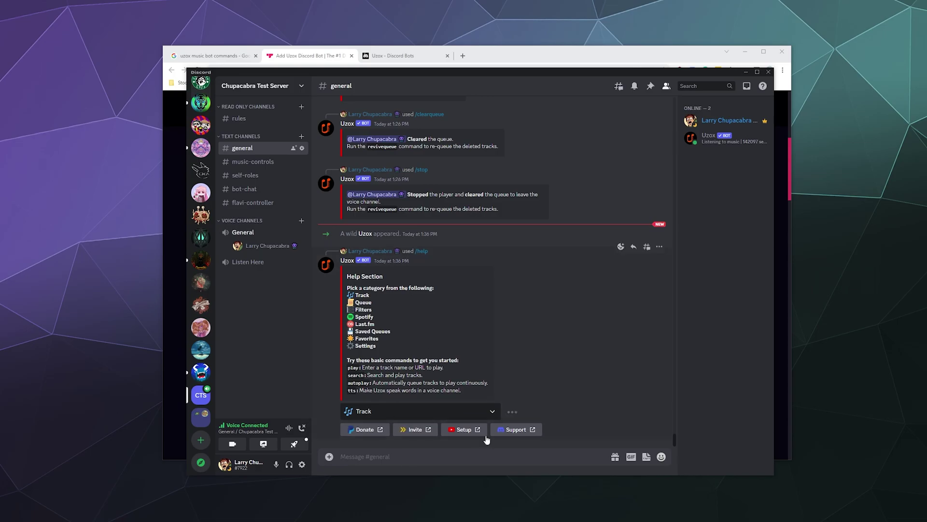
{"action": "left_click", "coordinate": [370, 400]}
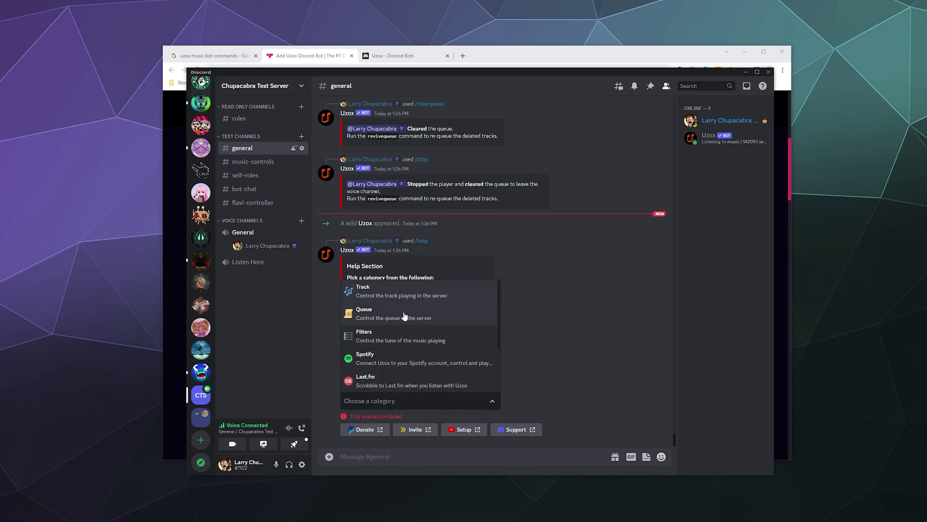
{"action": "left_click", "coordinate": [390, 292]}
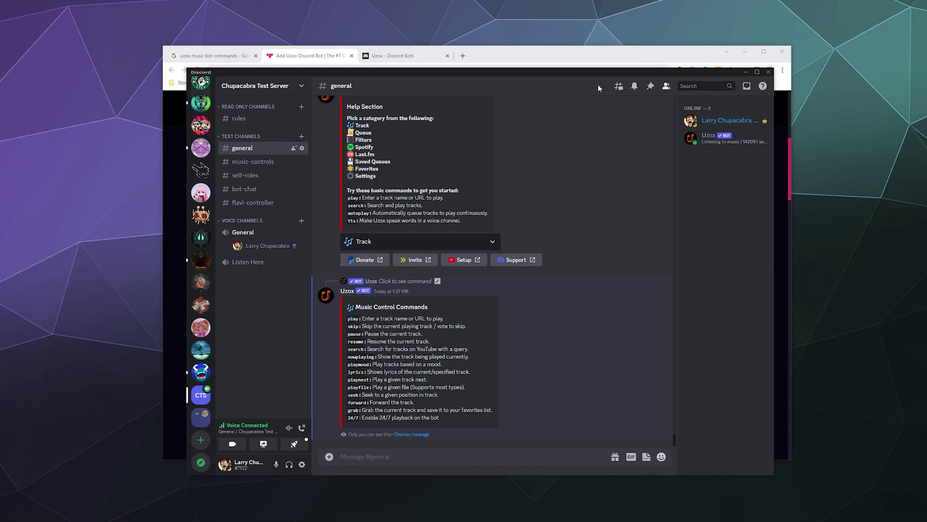
{"action": "left_click", "coordinate": [401, 244]}
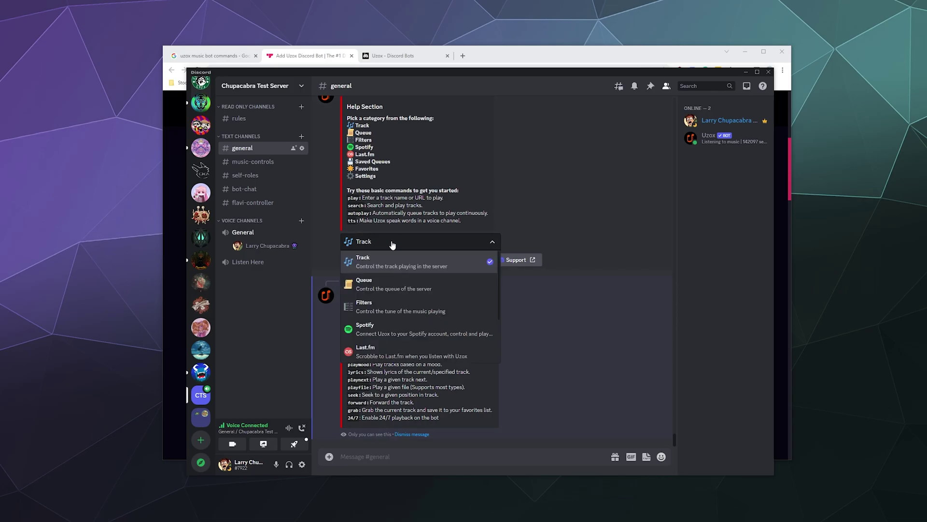
{"action": "left_click", "coordinate": [383, 289]}
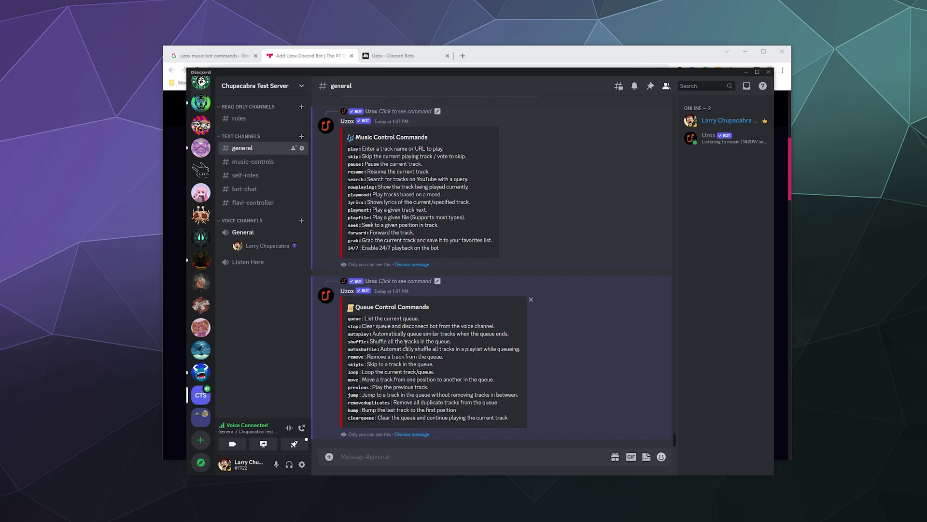
Review the Last.fm and Saved Queues categories, then choose Settings to list Uzox's bot settings commands
{"action": "scroll", "coordinate": [406, 344], "scroll_direction": "up", "scroll_amount": 6}
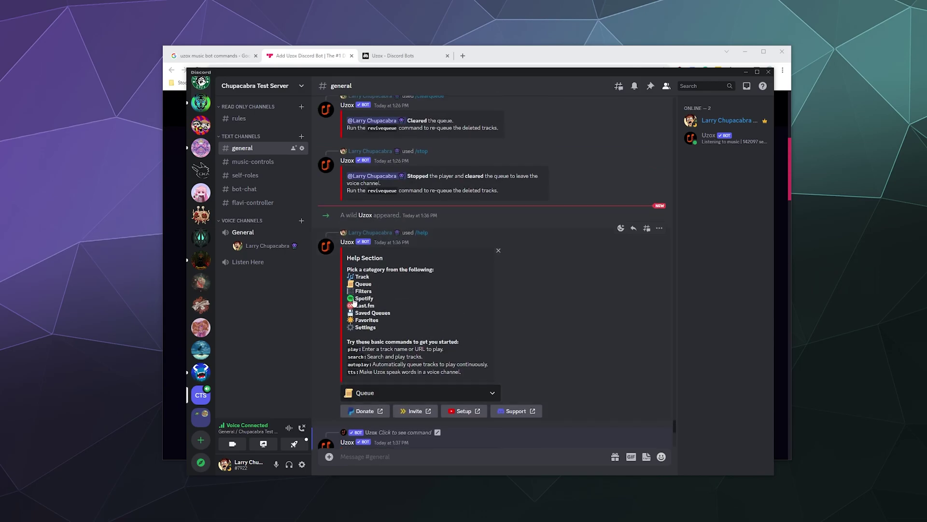
{"action": "double_click", "coordinate": [375, 303]}
{"action": "left_click", "coordinate": [393, 299]}
{"action": "left_click_drag", "start_coordinate": [401, 314], "coordinate": [356, 317]}
{"action": "left_click", "coordinate": [360, 392]}
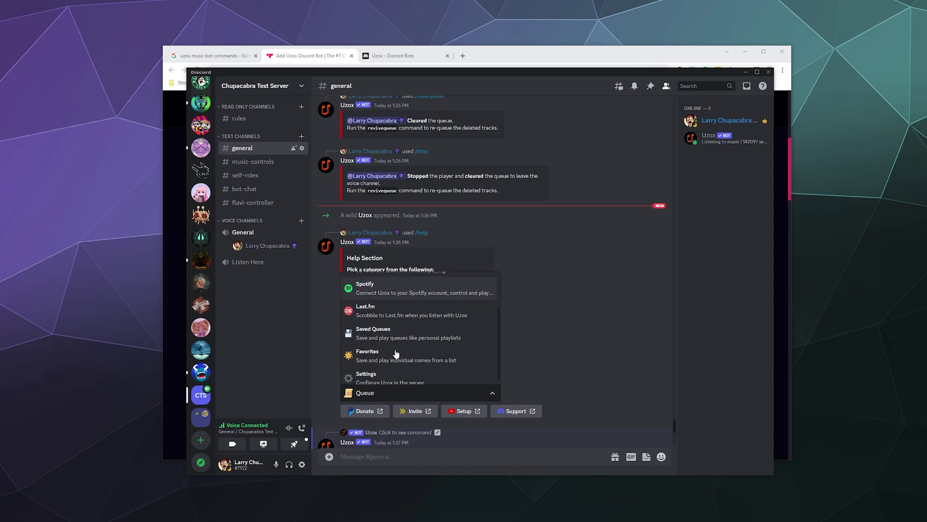
{"action": "scroll", "coordinate": [396, 354], "scroll_direction": "down", "scroll_amount": 1}
{"action": "left_click", "coordinate": [396, 371]}
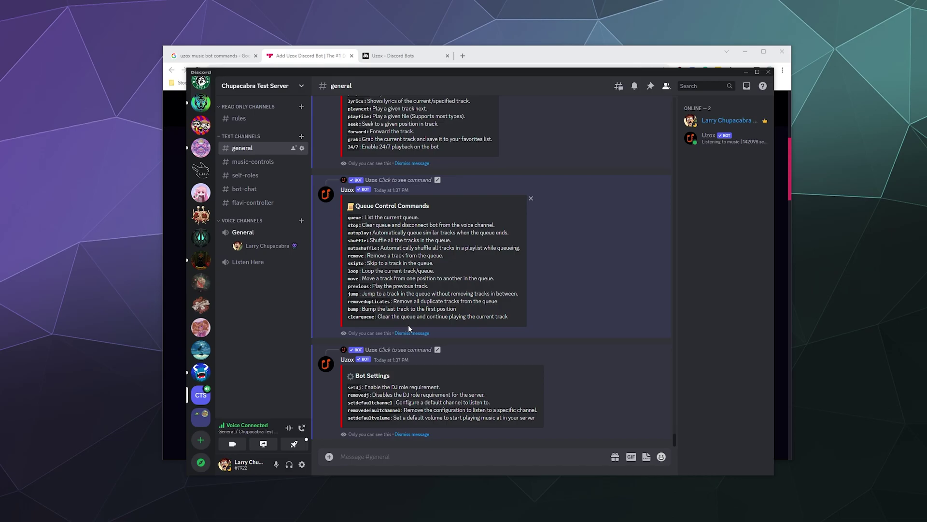
{"action": "left_click", "coordinate": [471, 458]}
Start playback with /play 'No Copyright Sounds'
{"action": "type", "text": "/play"}
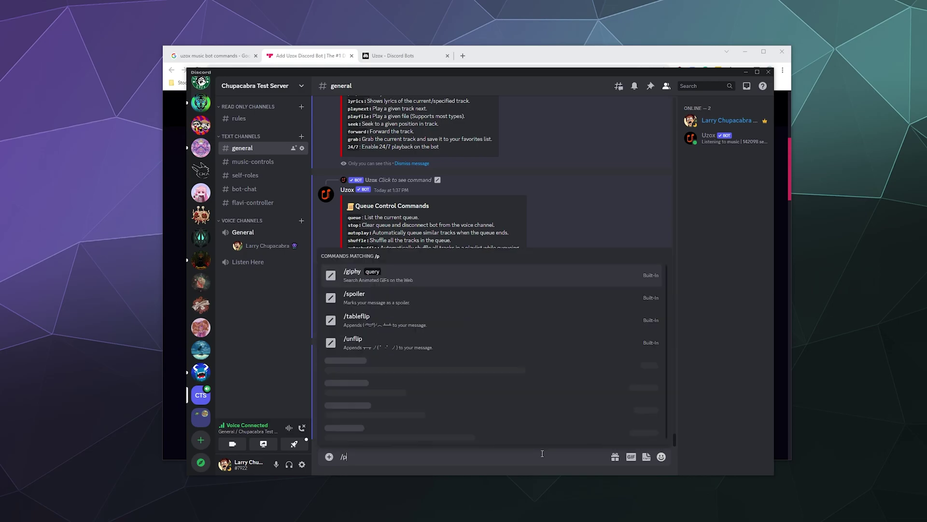
{"action": "key", "text": "Tab"}
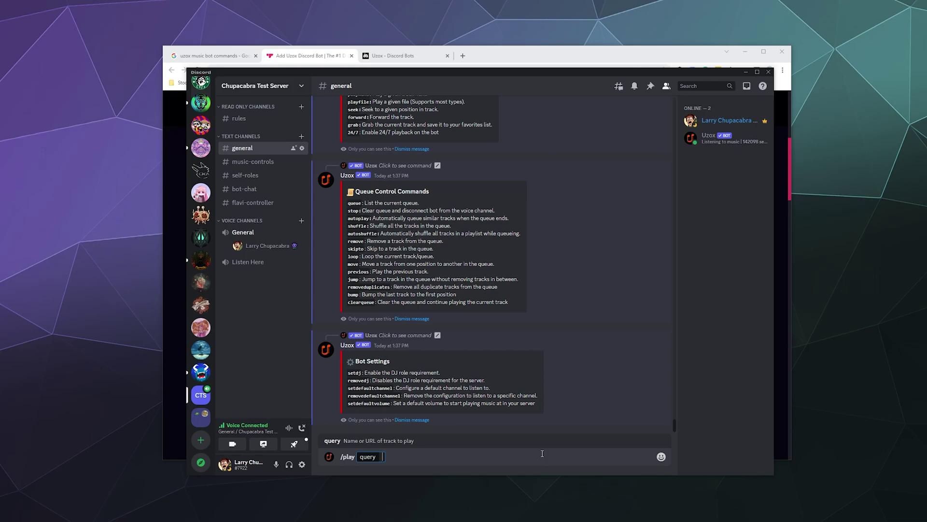
{"action": "type", "text": "No Copyright Sounds"}
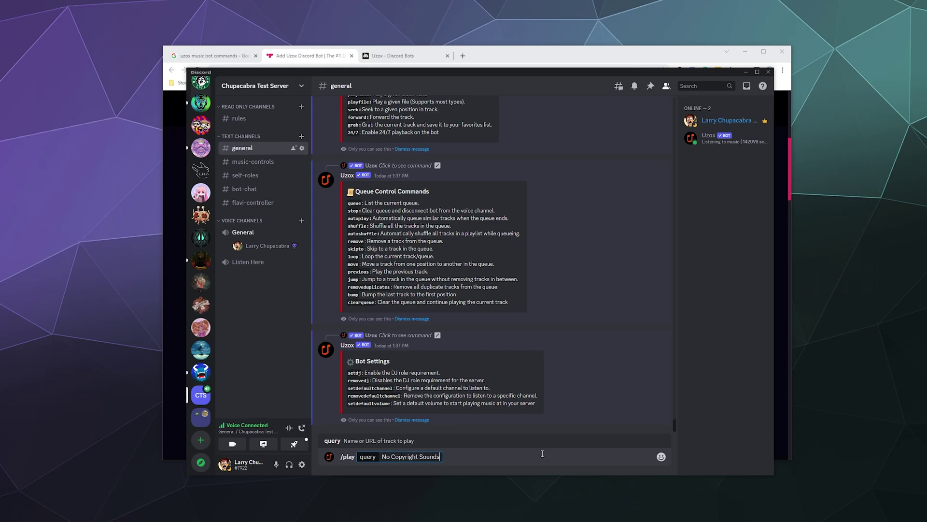
{"action": "key", "text": "Return"}
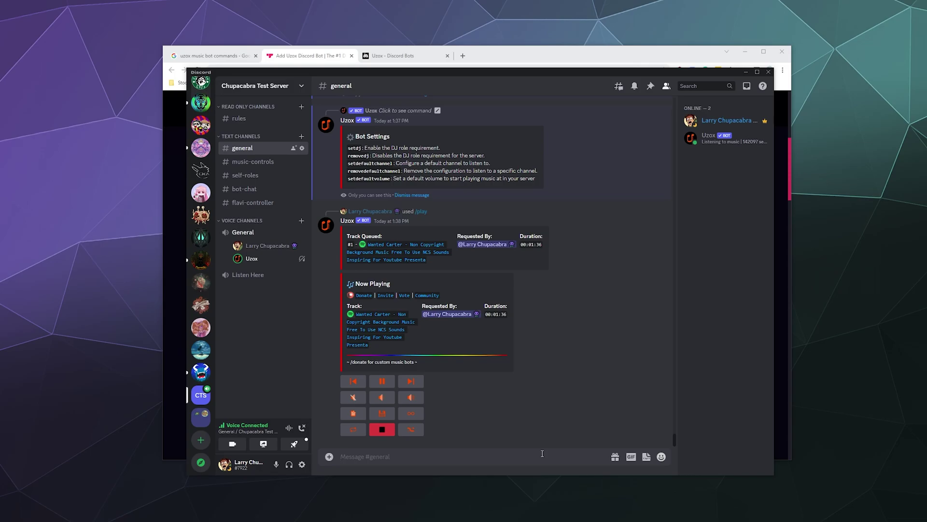
Queue 'lunar neon', 'wiguez & vizzen' and 'jim yosef volt ncs' with /play
{"action": "type", "text": "/play"}
{"action": "key", "text": "Tab"}
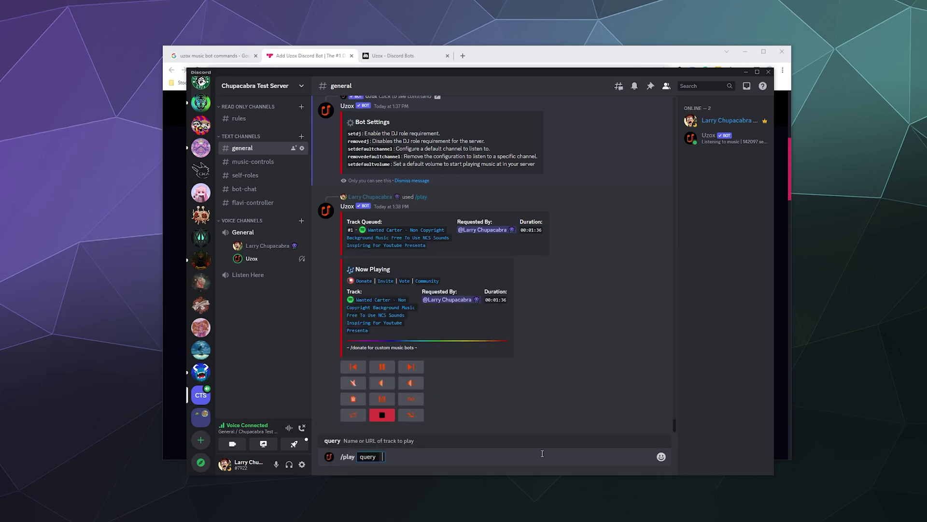
{"action": "type", "text": "lunar ne"}
{"action": "type", "text": "on"}
{"action": "key", "text": "Return"}
{"action": "type", "text": "/play"}
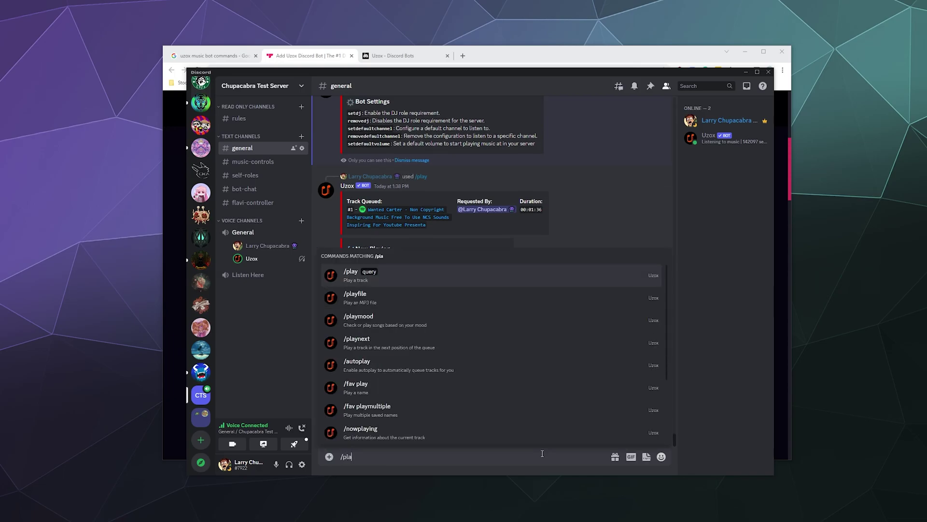
{"action": "key", "text": "Tab"}
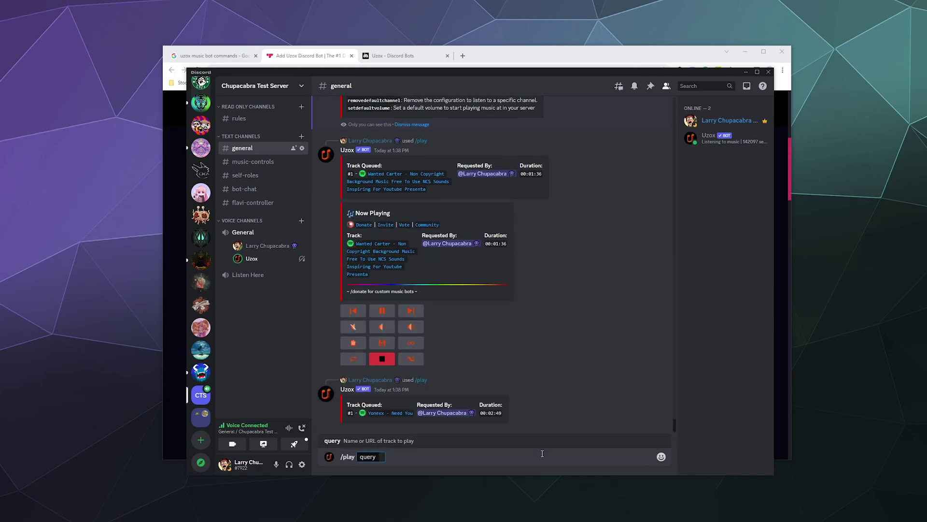
{"action": "type", "text": "wiguez"}
{"action": "type", "text": " & vizzen"}
{"action": "key", "text": "Return"}
{"action": "type", "text": "/"}
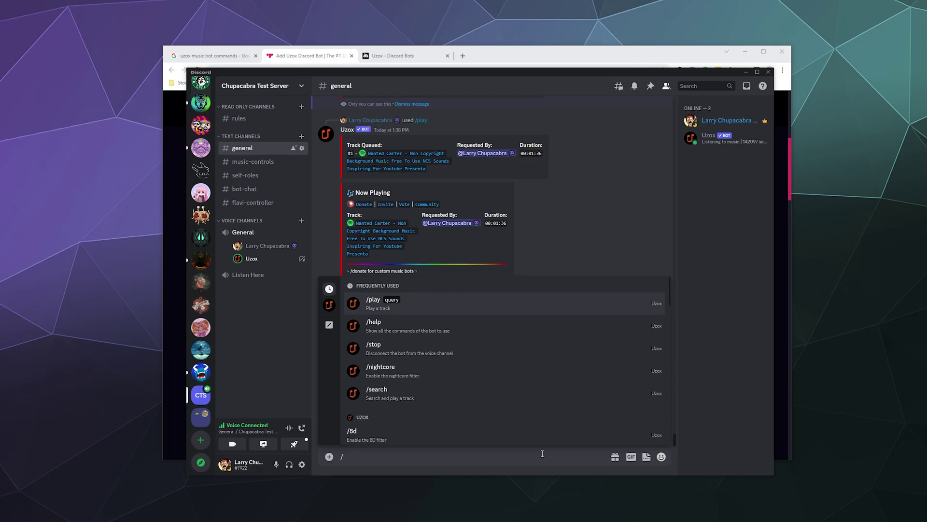
{"action": "key", "text": "Tab"}
{"action": "type", "text": "j"}
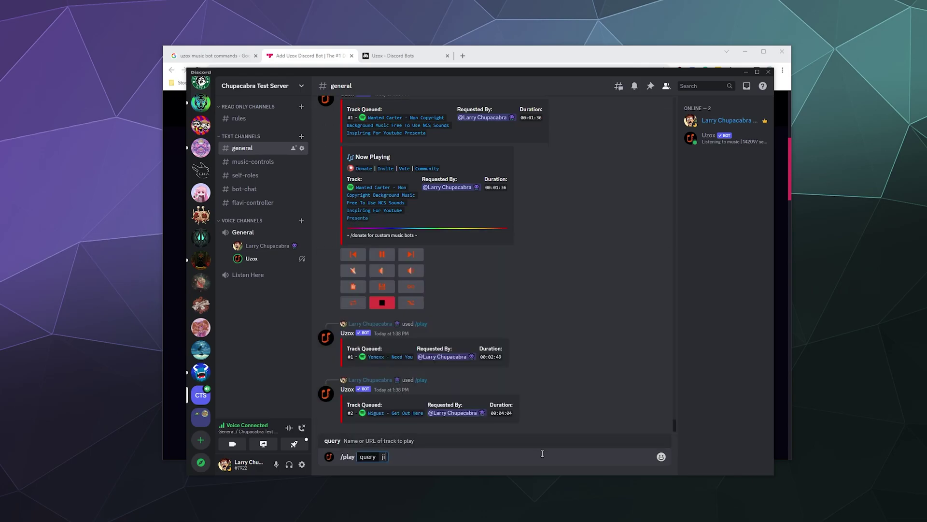
{"action": "type", "text": "im yosef vo"}
{"action": "type", "text": "lt ncs"}
{"action": "key", "text": "Return"}
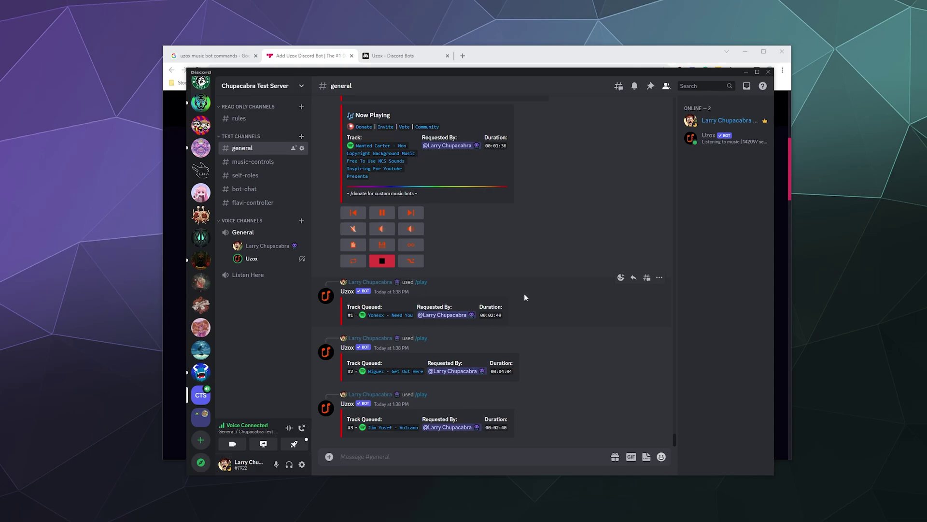
Pause the current track with /pause, then resume it with /resume
{"action": "type", "text": "/pause"}
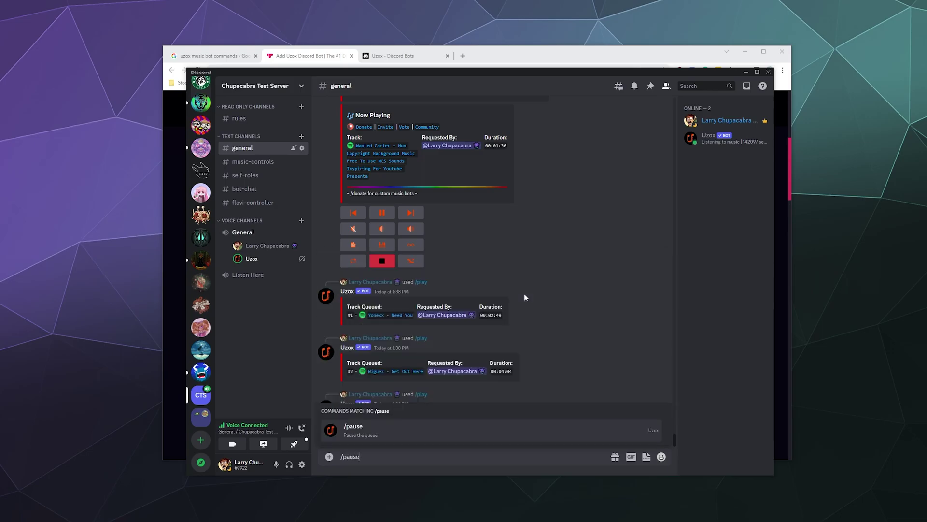
{"action": "key", "text": "Return"}
{"action": "key", "text": "Return"}
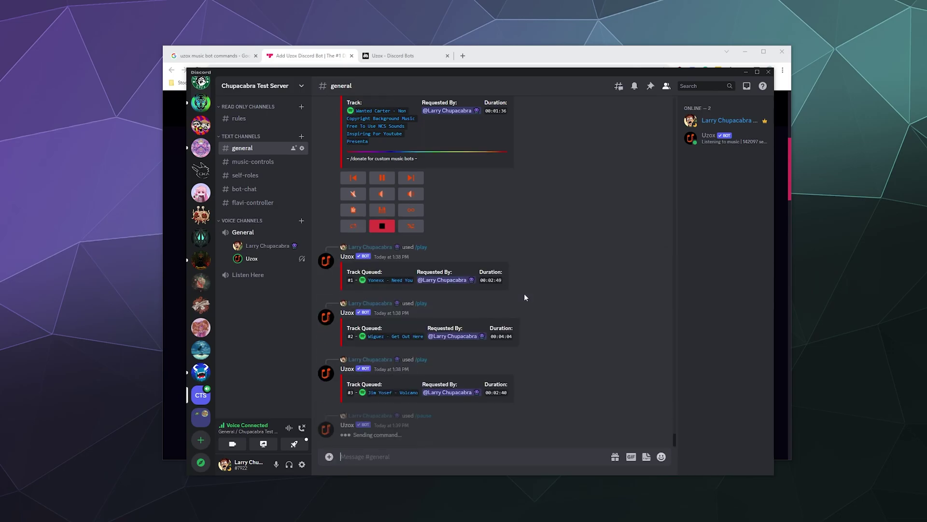
{"action": "type", "text": "/resume"}
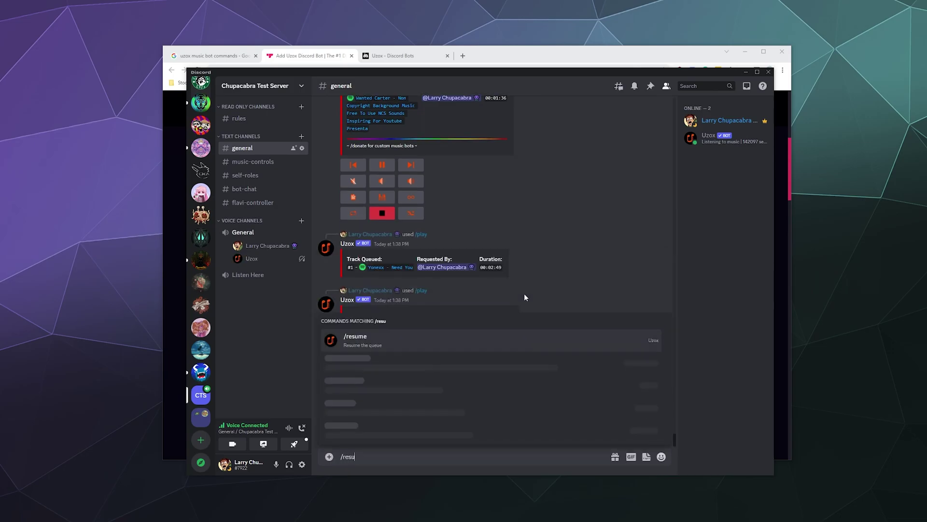
{"action": "key", "text": "Return"}
{"action": "key", "text": "Return"}
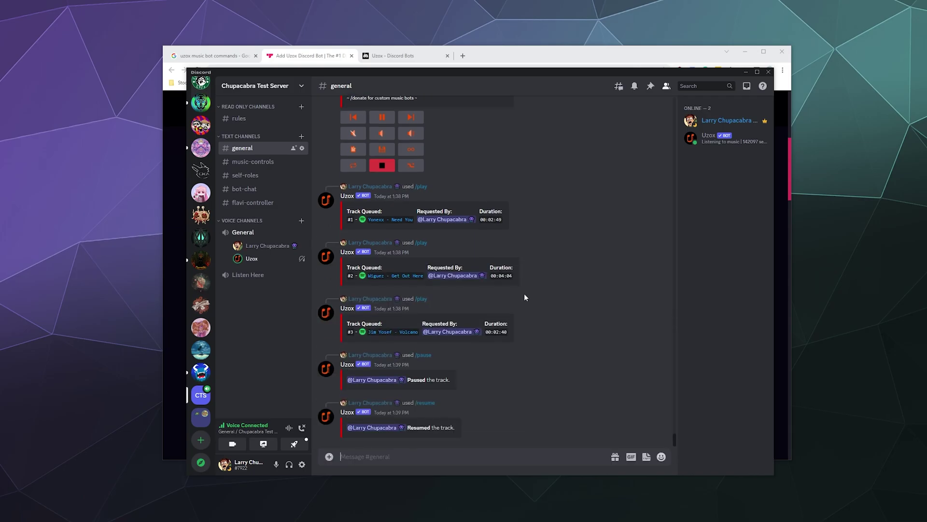
Run /queue, retrying after no response, to list three queued tracks with Need You playing
{"action": "type", "text": "/queue"}
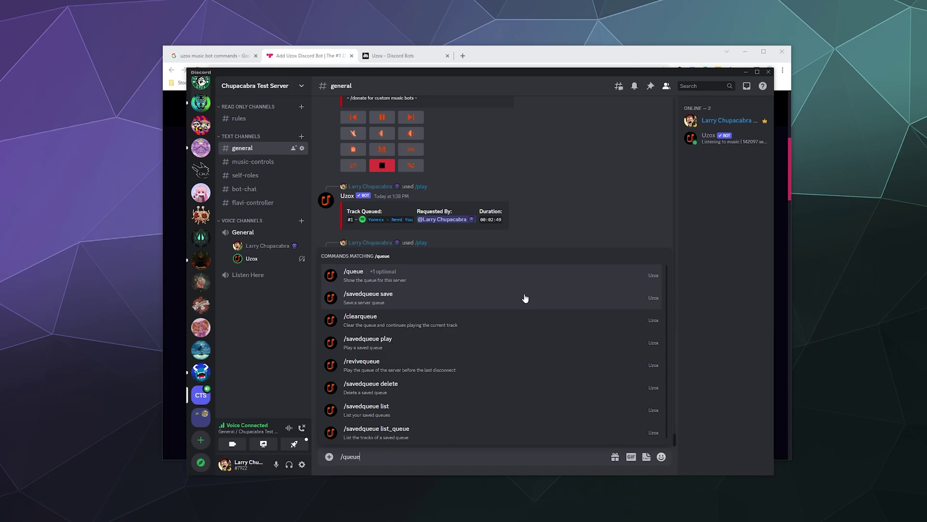
{"action": "left_click", "coordinate": [480, 276]}
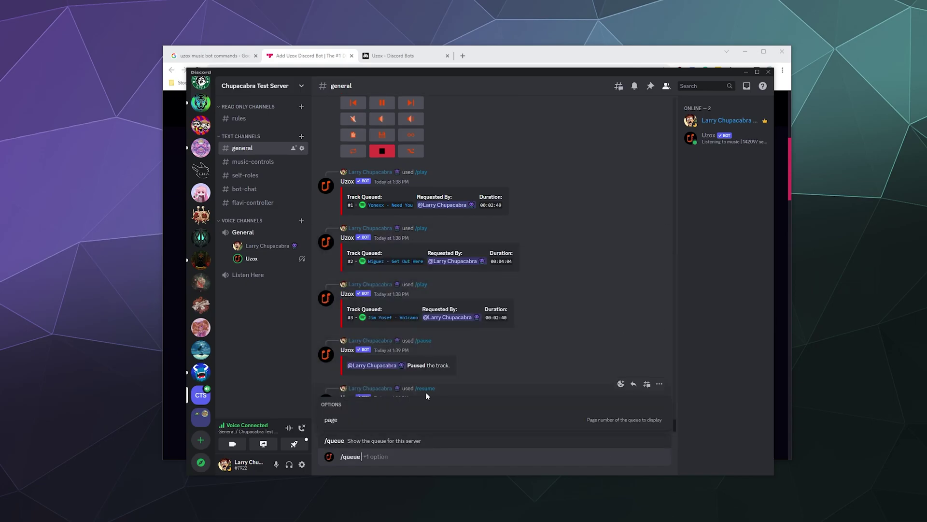
{"action": "key", "text": "Return"}
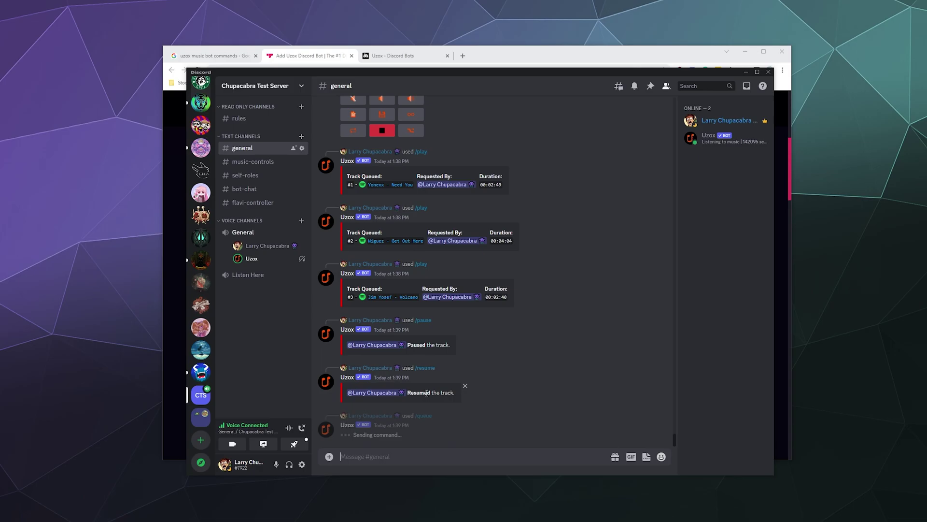
{"action": "type", "text": "/queue"}
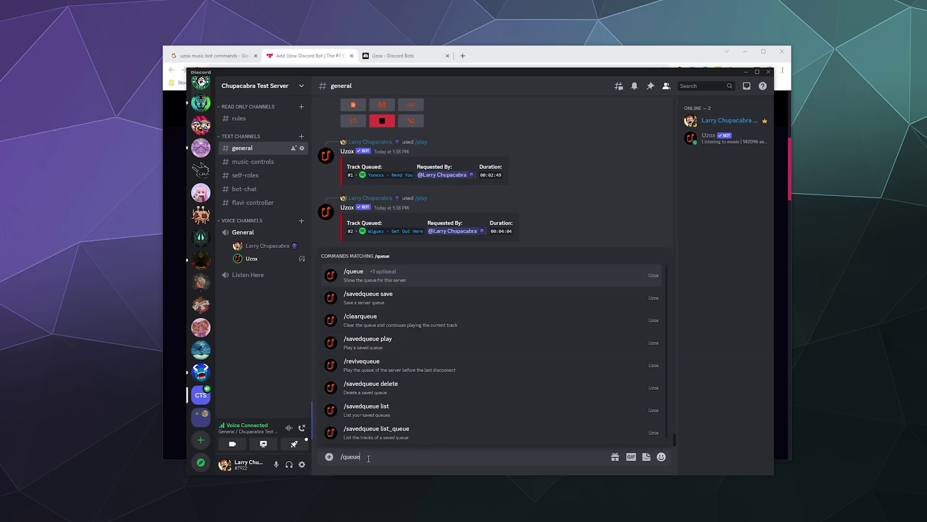
{"action": "key", "text": "Tab"}
{"action": "key", "text": "Return"}
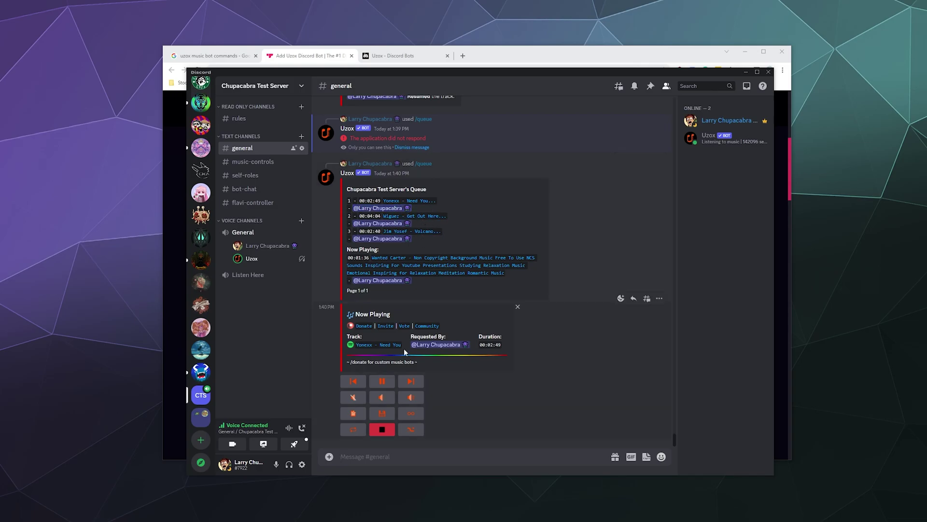
Pause the Now Playing track with the player's Pause button, then resume it
{"action": "left_click", "coordinate": [382, 381]}
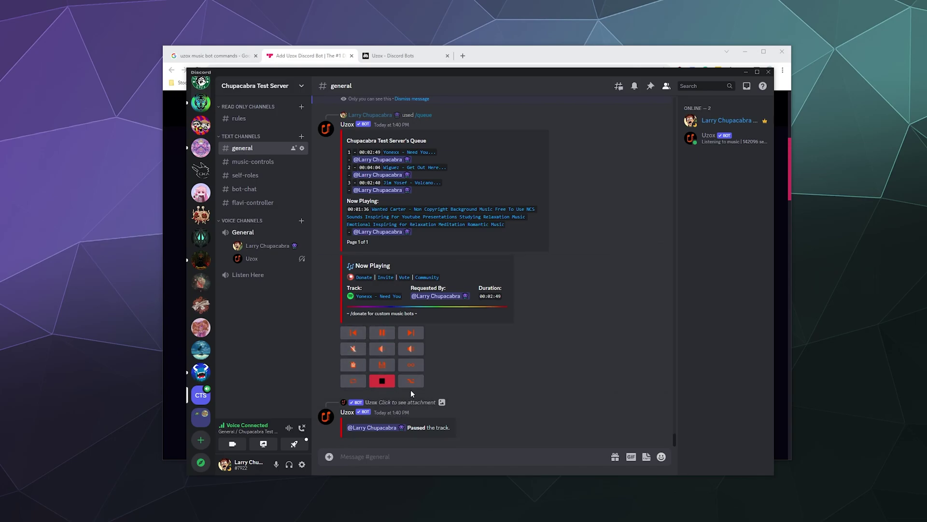
{"action": "left_click", "coordinate": [383, 335]}
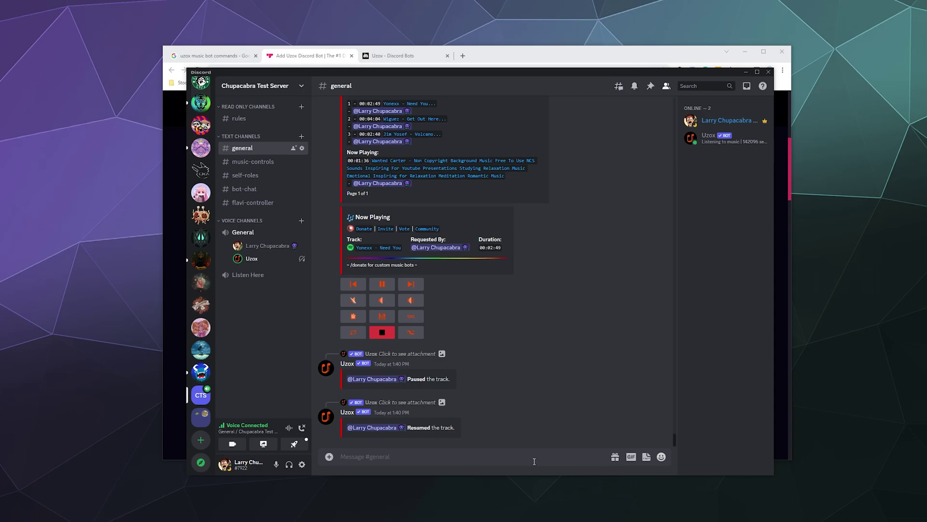
Run /setdefaultchannel with #music-controls as Uzox's default text channel
{"action": "scroll", "coordinate": [540, 415], "scroll_direction": "up", "scroll_amount": 8}
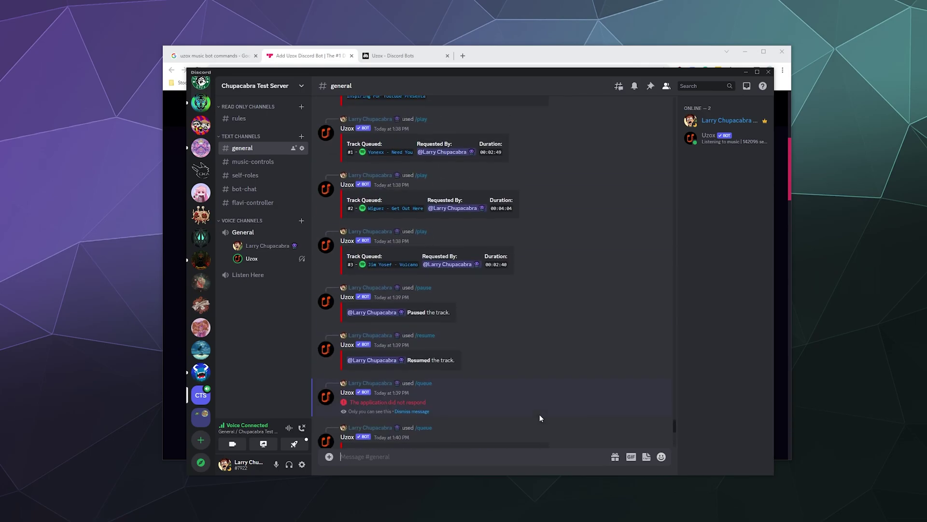
{"action": "scroll", "coordinate": [431, 330], "scroll_direction": "up", "scroll_amount": 10}
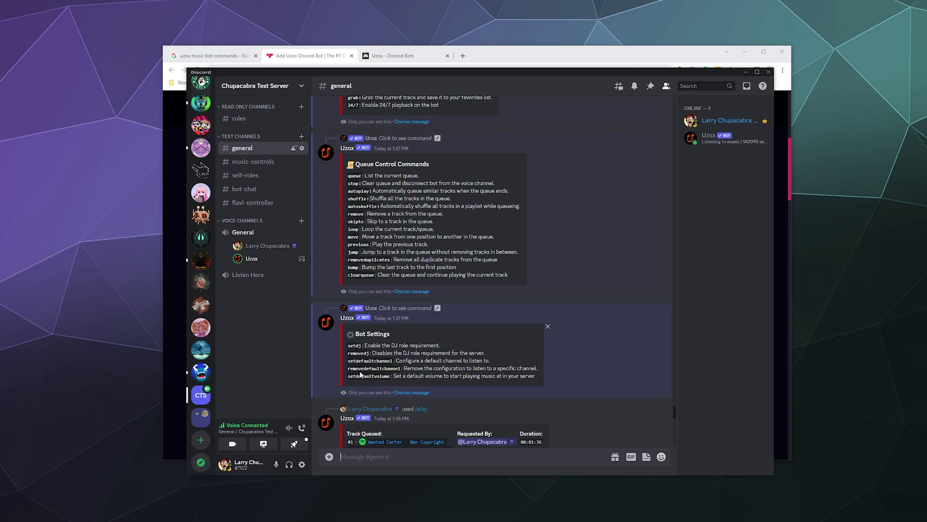
{"action": "type", "text": "/set"}
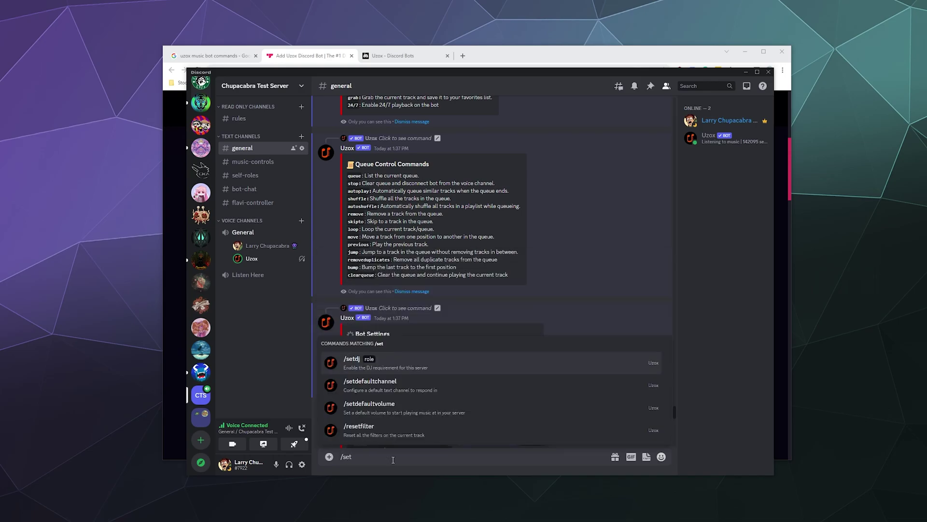
{"action": "left_click", "coordinate": [494, 393]}
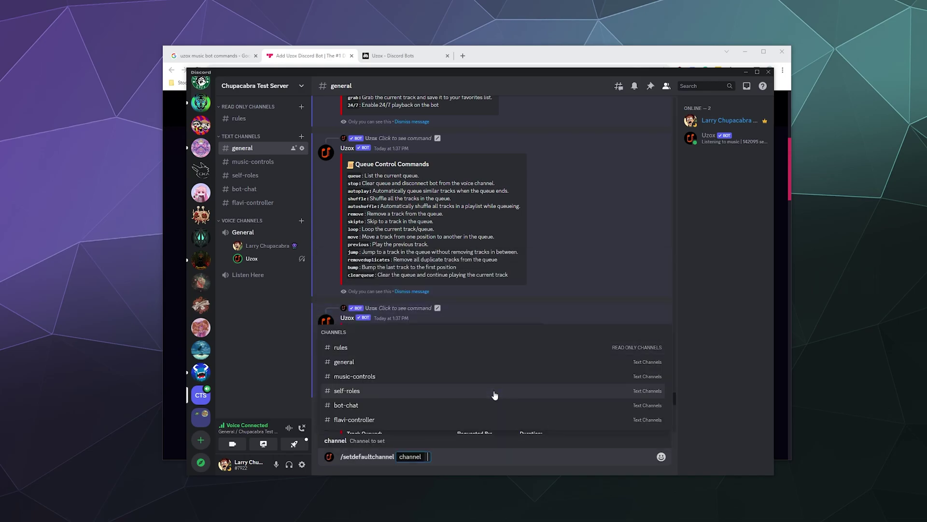
{"action": "type", "text": "musi"}
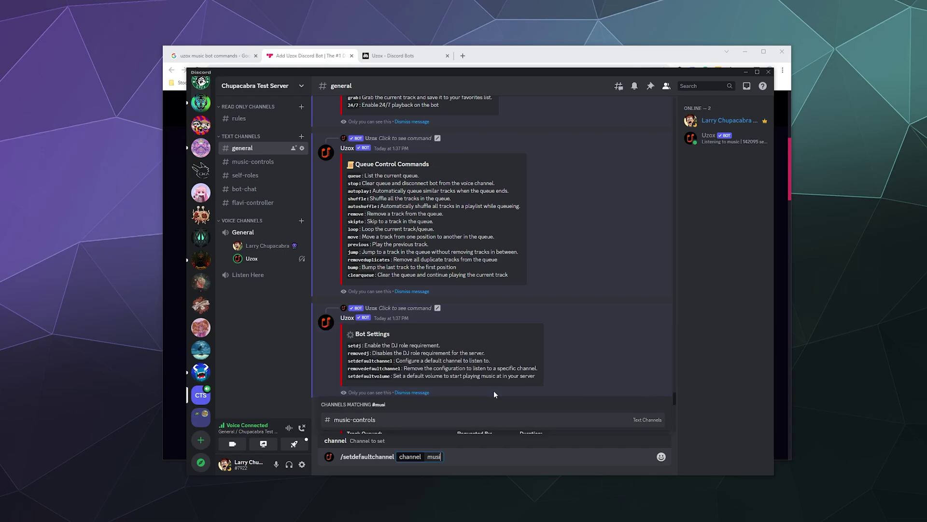
{"action": "left_click", "coordinate": [482, 425]}
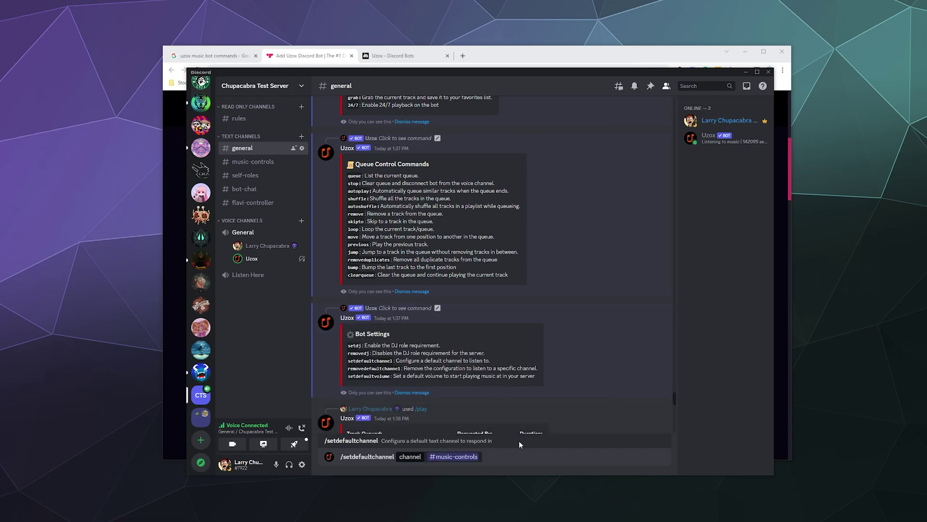
{"action": "key", "text": "Return"}
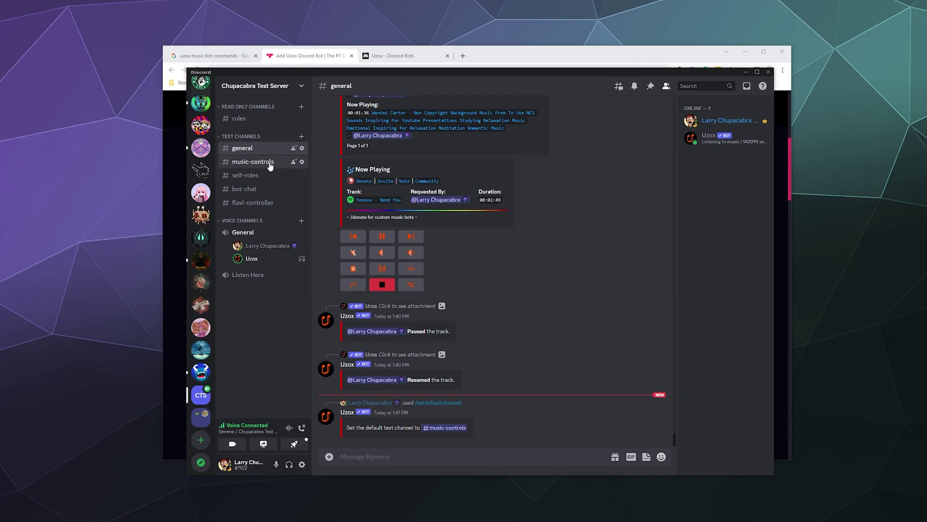
Switch to #music-controls and send /help to get Uzox's Help Section
{"action": "left_click", "coordinate": [253, 162]}
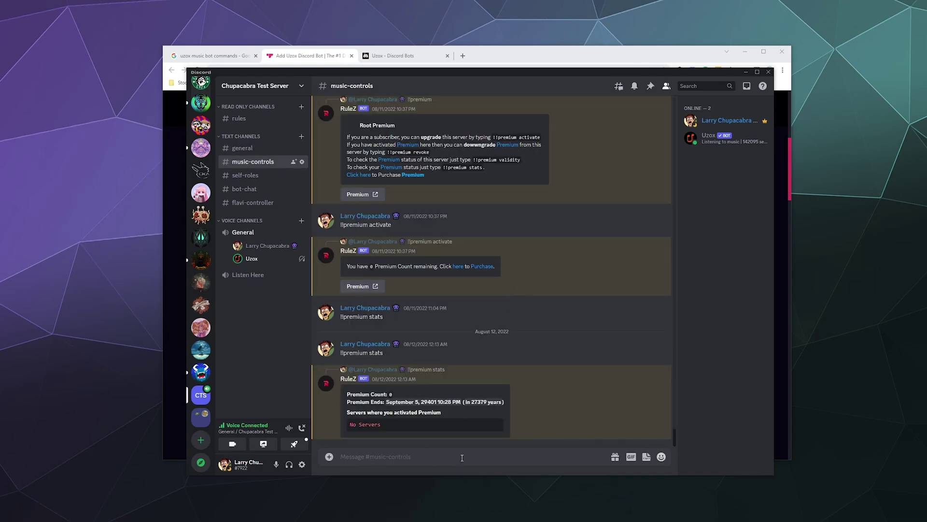
{"action": "type", "text": "/help"}
{"action": "key", "text": "Return"}
{"action": "key", "text": "Return"}
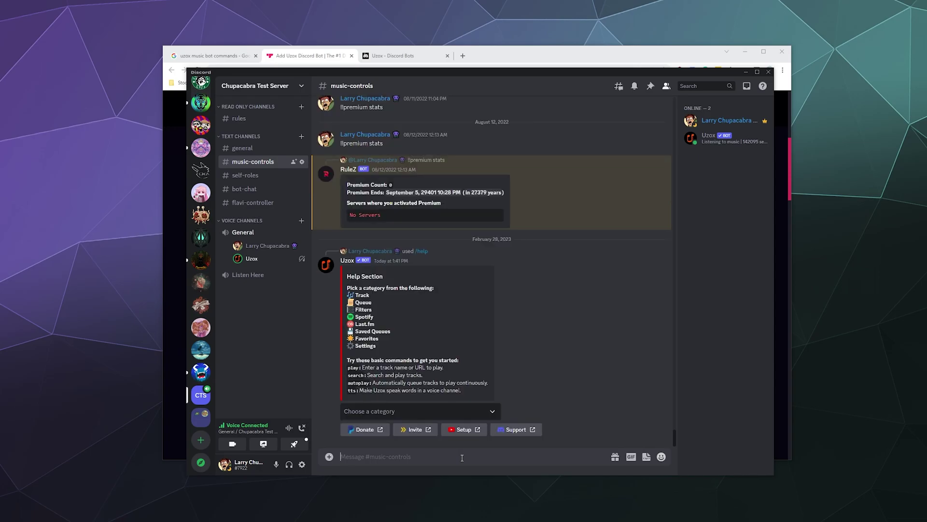
Choose Settings in the help category dropdown to list the Bot Settings commands
{"action": "left_click", "coordinate": [387, 411]}
{"action": "scroll", "coordinate": [392, 362], "scroll_direction": "down", "scroll_amount": 3}
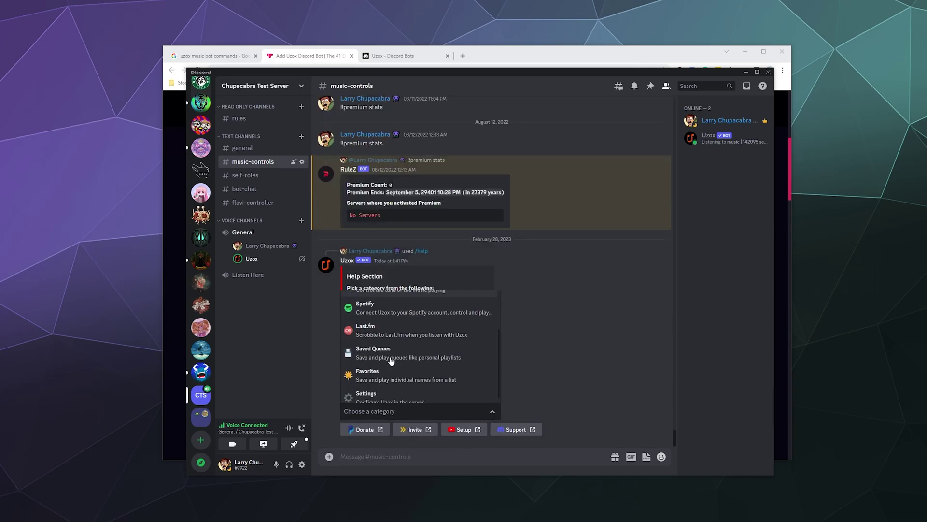
{"action": "left_click", "coordinate": [374, 397]}
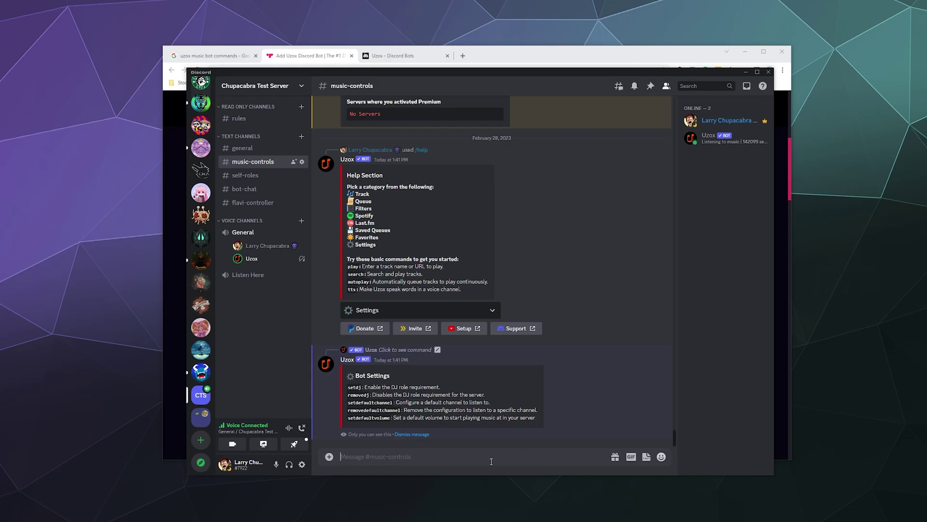
{"action": "type", "text": "/"}
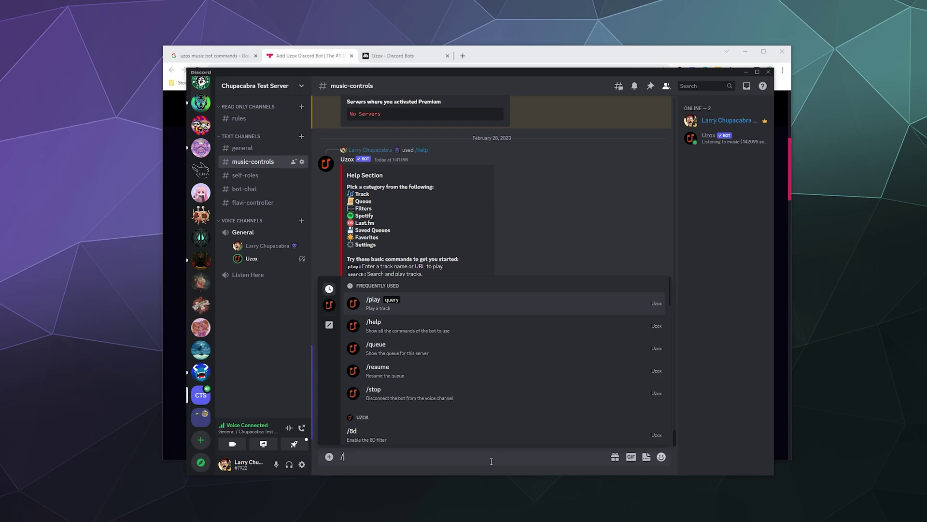
{"action": "type", "text": "set"}
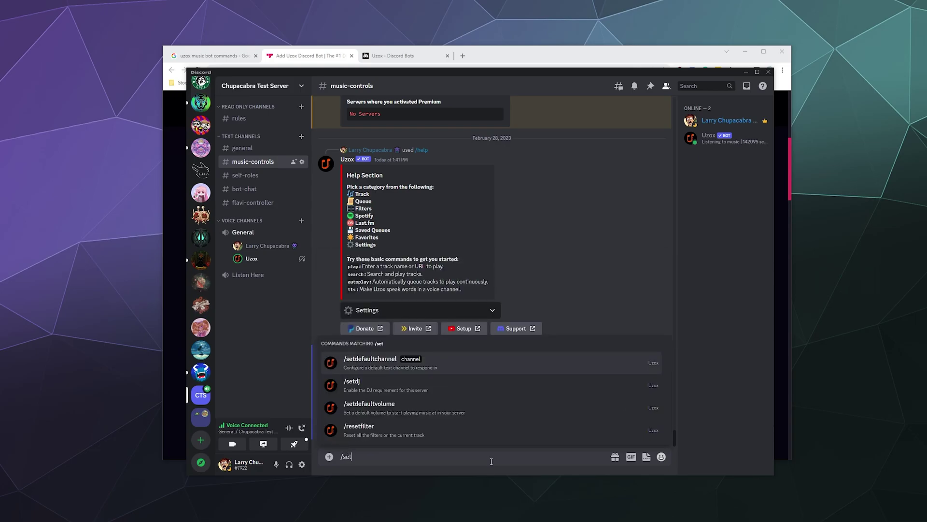
{"action": "key", "text": "Down"}
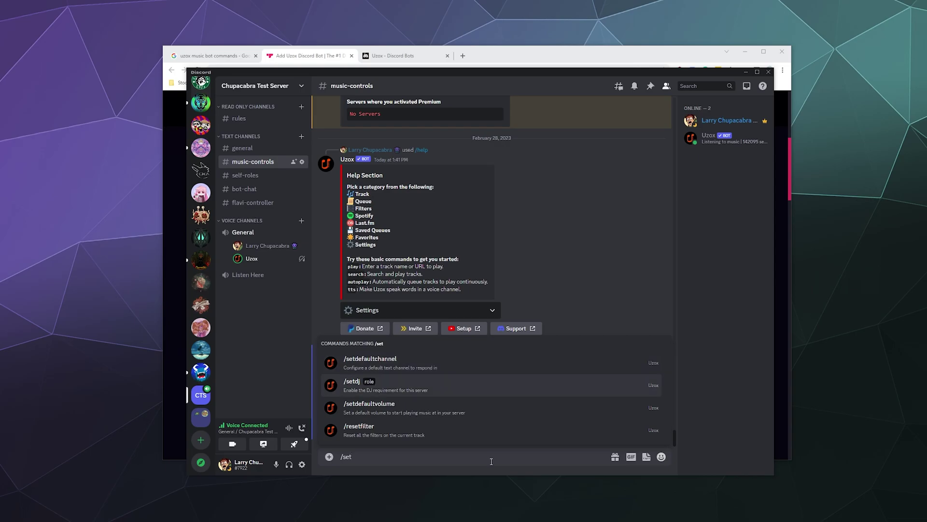
{"action": "key", "text": "Return"}
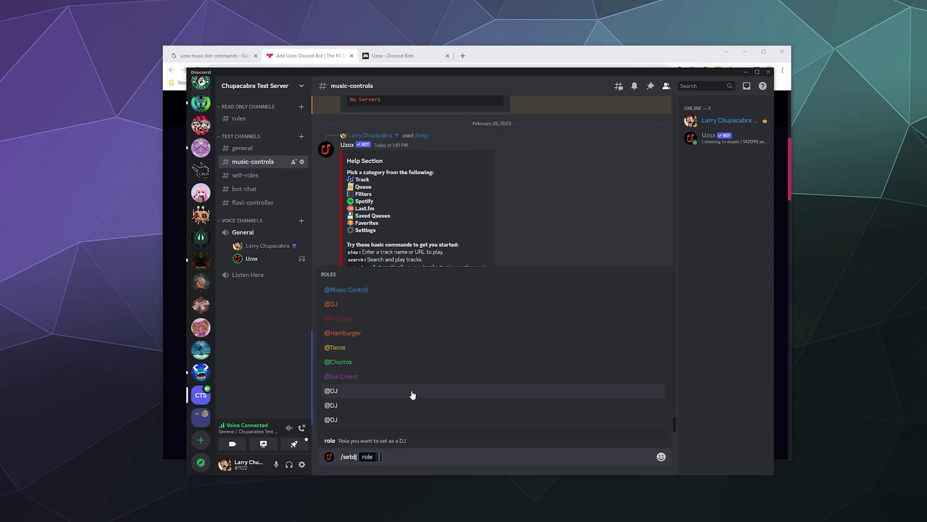
{"action": "left_click", "coordinate": [402, 304]}
{"action": "key", "text": "Return"}
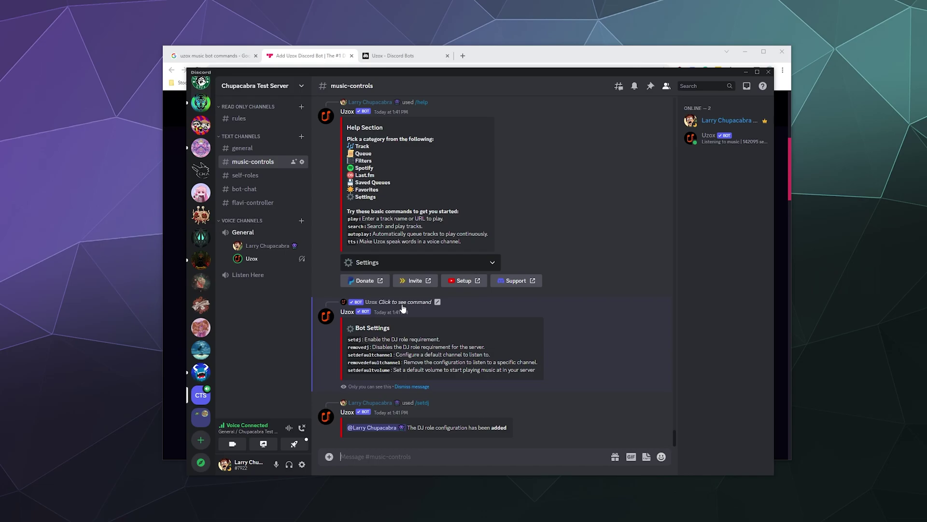
{"action": "type", "text": "/pause"}
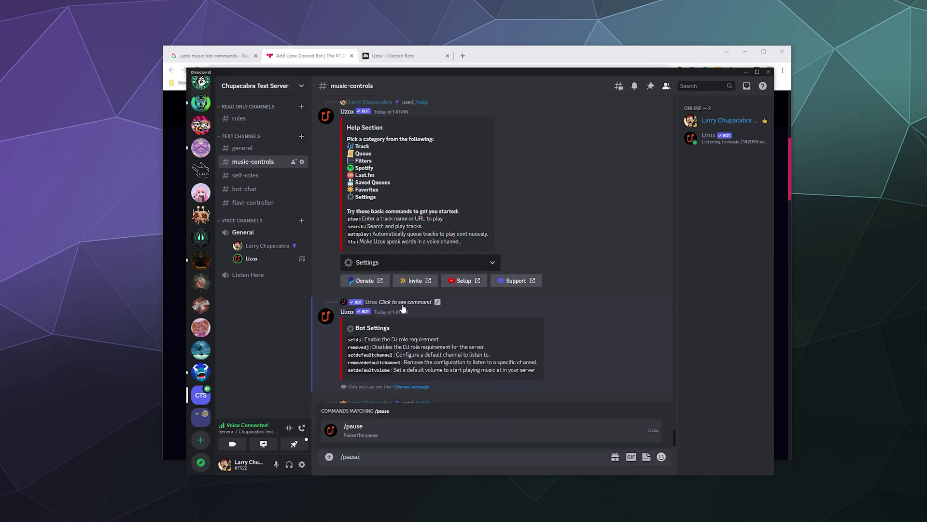
{"action": "key", "text": "Return"}
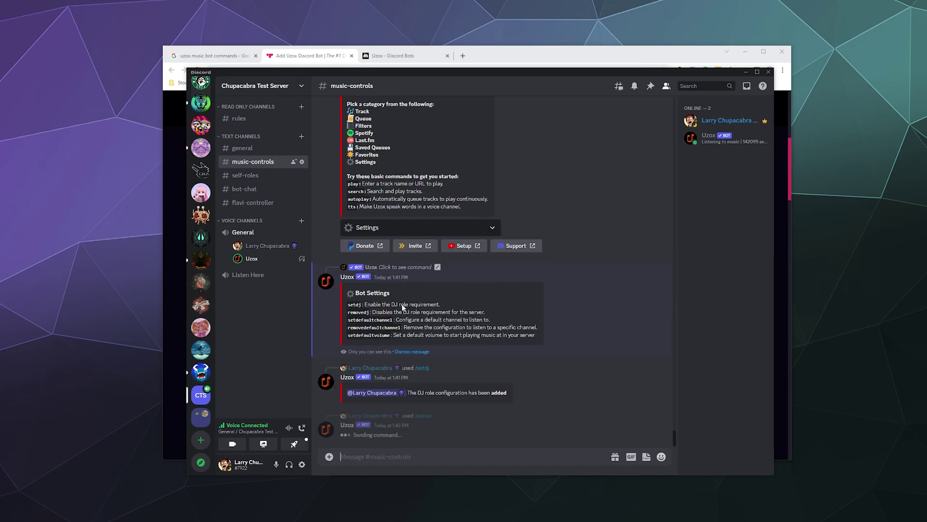
Send /queue, then pick Saved Queues in the Help Section category dropdown
{"action": "type", "text": "/"}
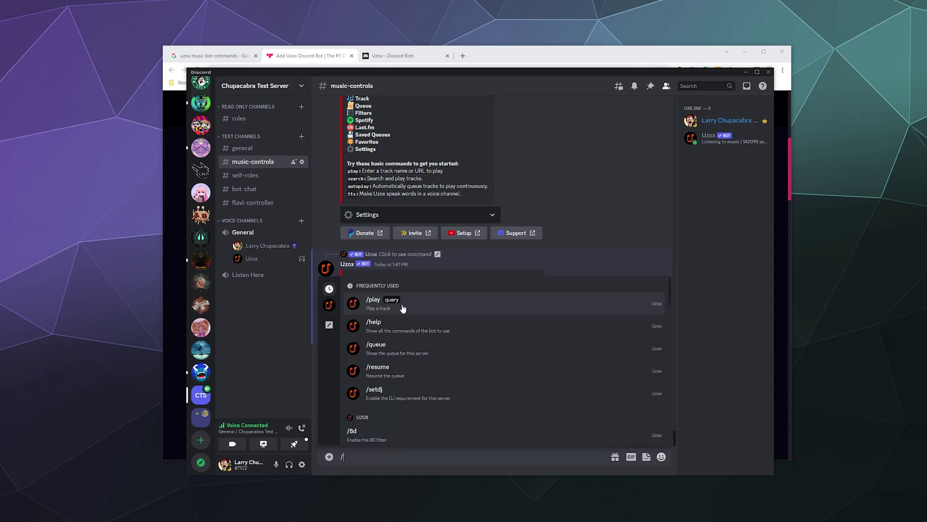
{"action": "type", "text": "queue"}
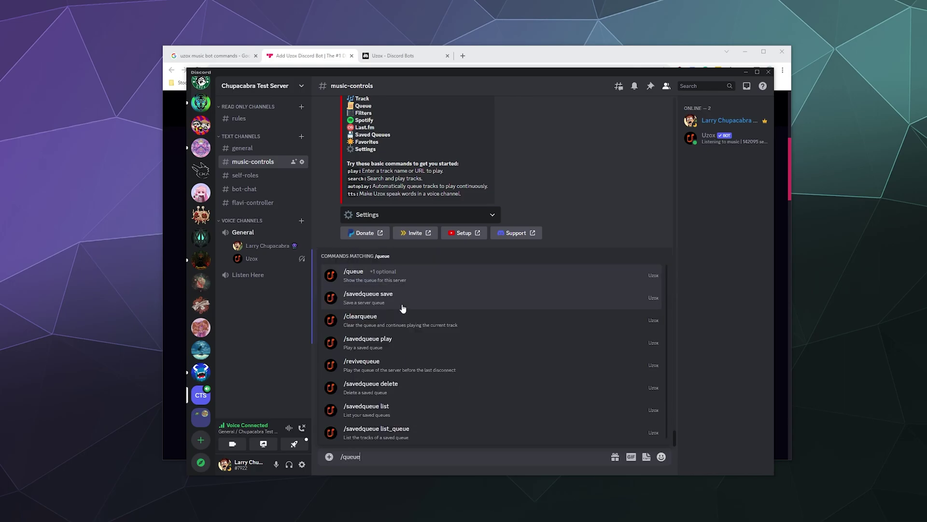
{"action": "key", "text": "Return"}
{"action": "key", "text": "Return"}
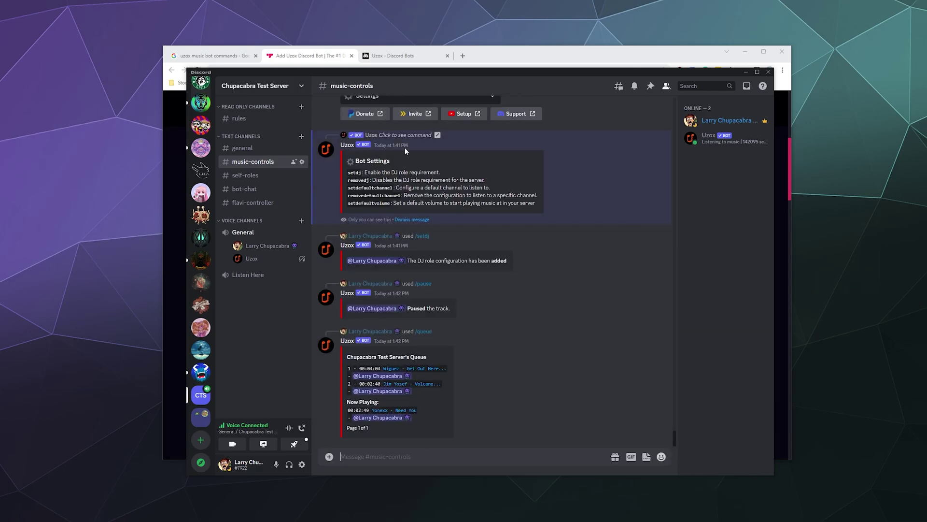
{"action": "scroll", "coordinate": [410, 211], "scroll_direction": "up", "scroll_amount": 3}
{"action": "left_click", "coordinate": [406, 256]}
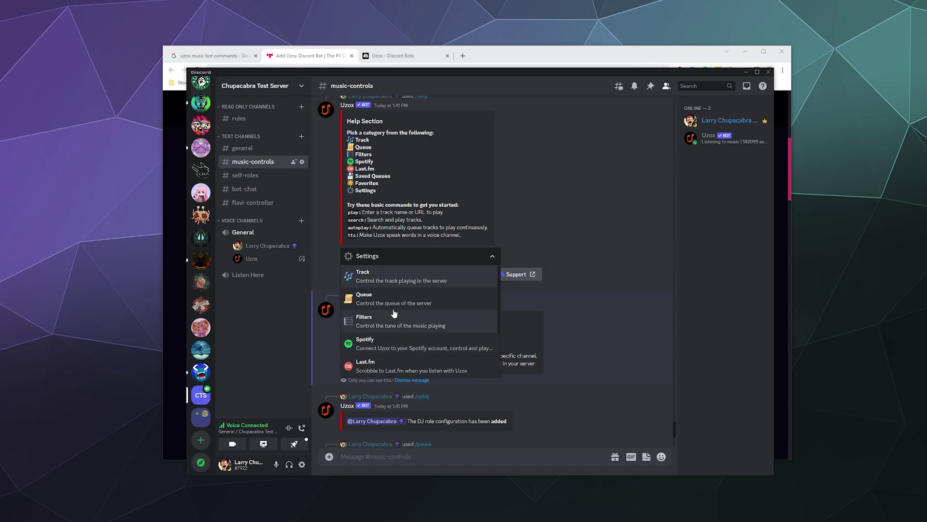
{"action": "scroll", "coordinate": [392, 324], "scroll_direction": "down", "scroll_amount": 3}
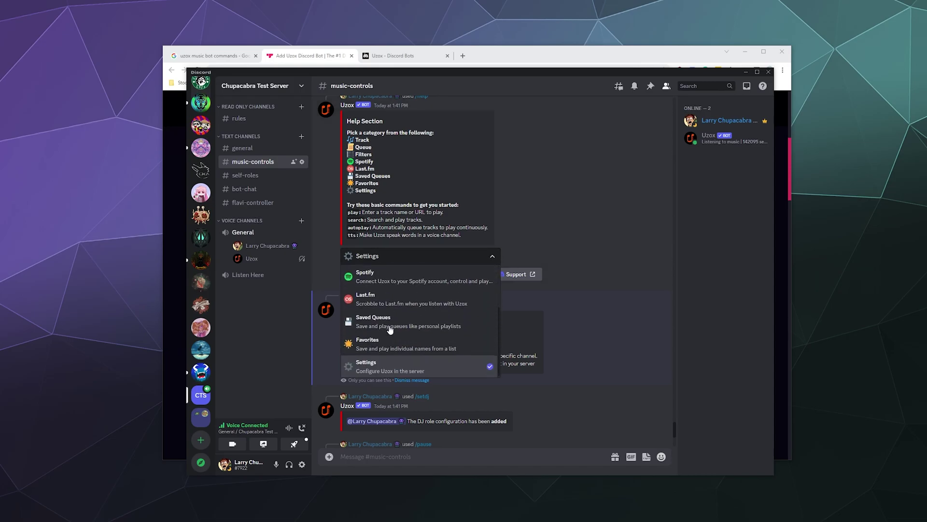
{"action": "left_click", "coordinate": [389, 333]}
{"action": "scroll", "coordinate": [489, 211], "scroll_direction": "down", "scroll_amount": 3}
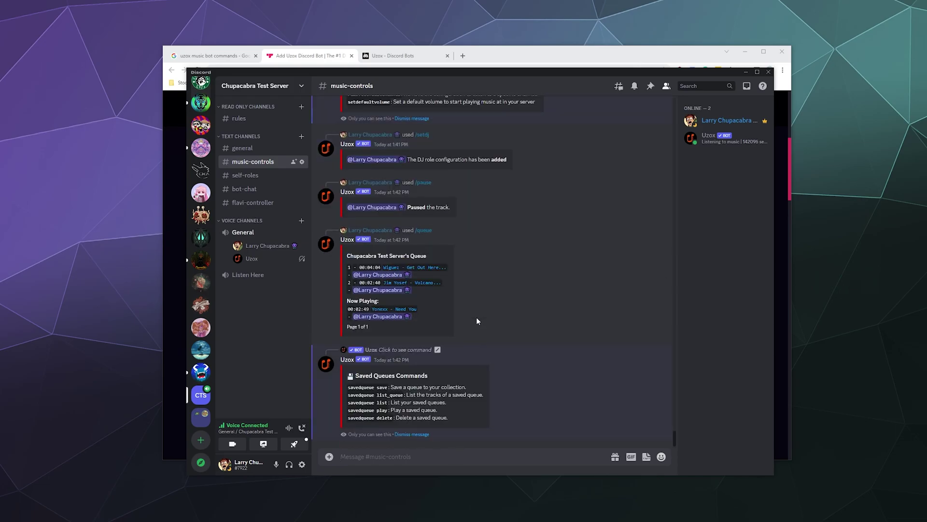
Save the three-track queue under the name 'Basic' with /savedqueue save
{"action": "left_click", "coordinate": [475, 457]}
{"action": "type", "text": "/"}
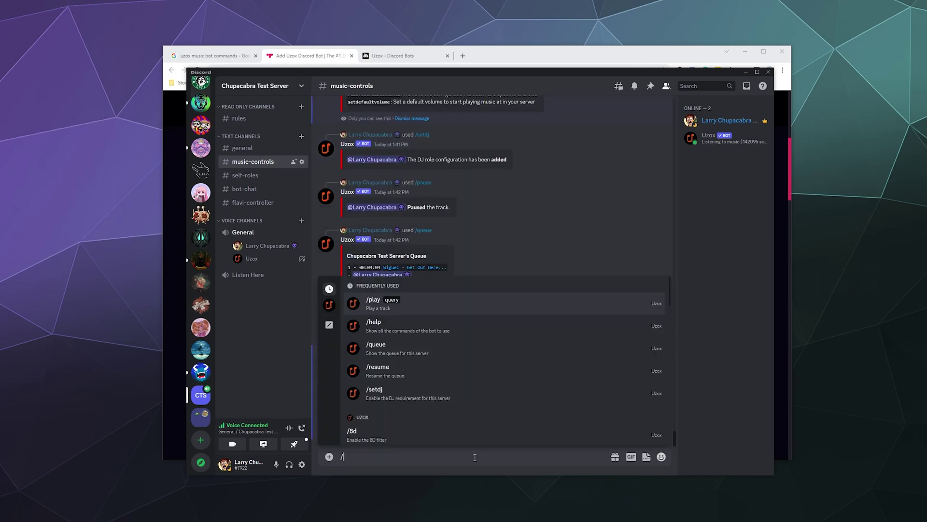
{"action": "type", "text": "savedqueue"}
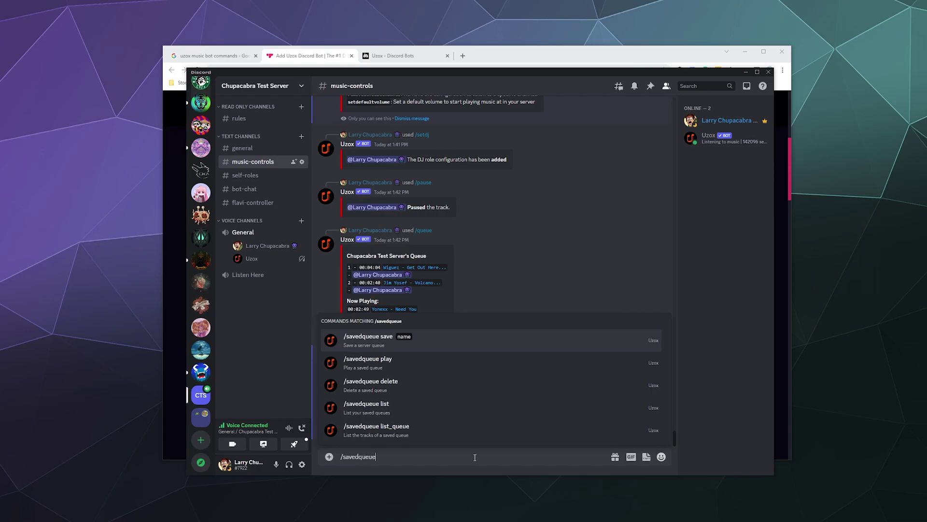
{"action": "type", "text": " save"}
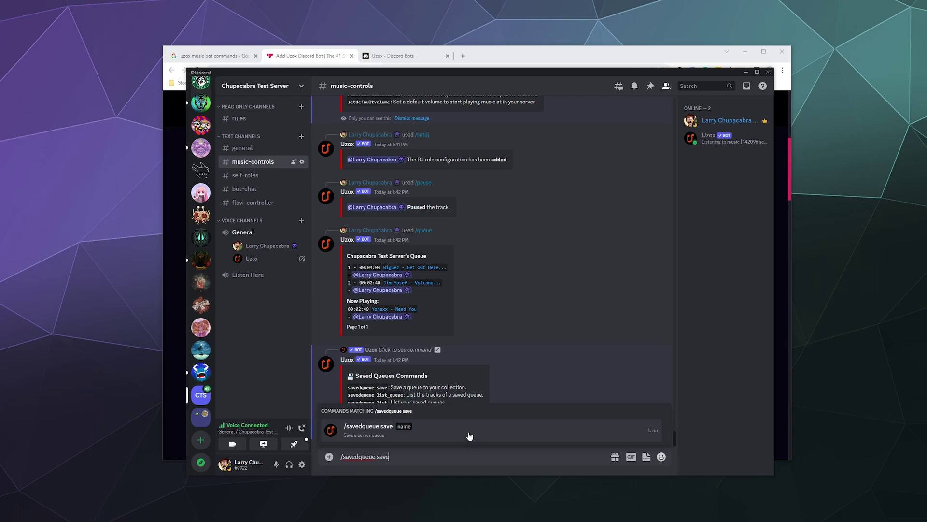
{"action": "left_click", "coordinate": [468, 434]}
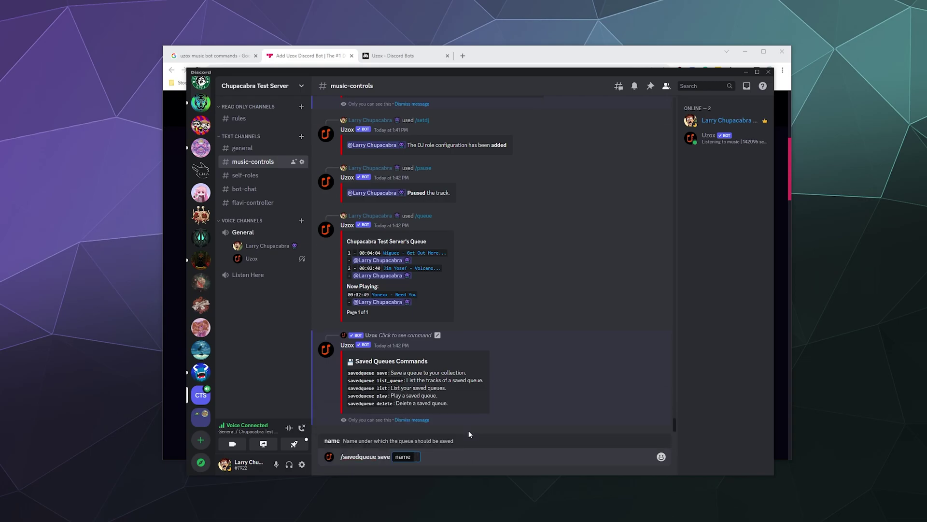
{"action": "type", "text": "test"}
{"action": "key", "text": "Return"}
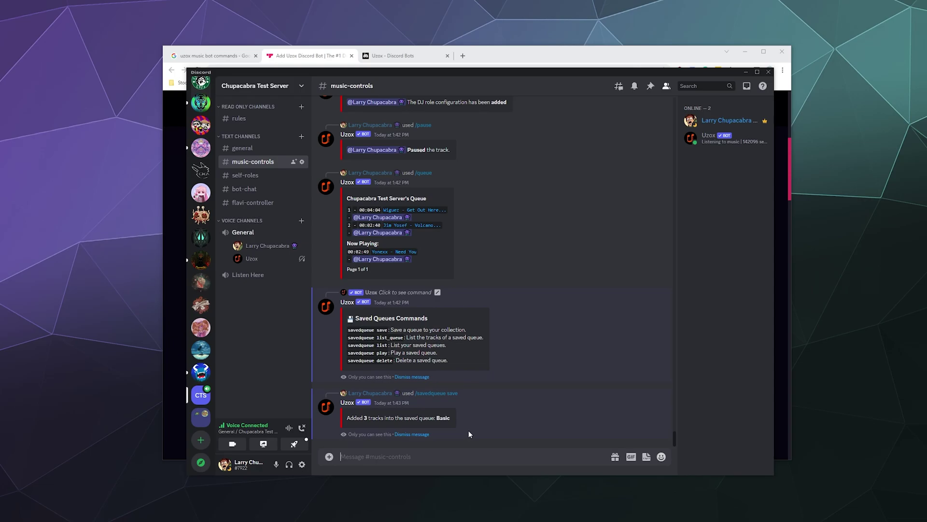
Send /clearqueue, play the saved queue 'Basic' with /savedqueue play, then send /resume
{"action": "type", "text": "/"}
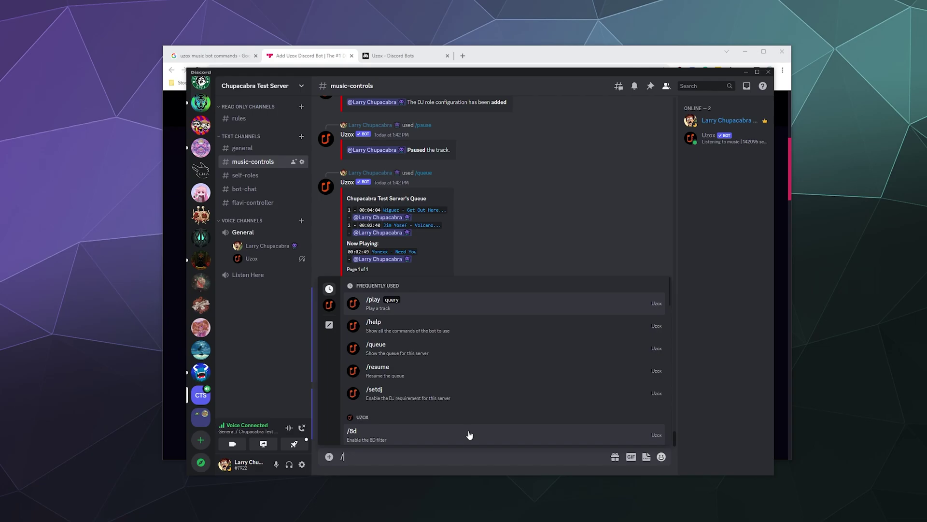
{"action": "type", "text": "clearqueue"}
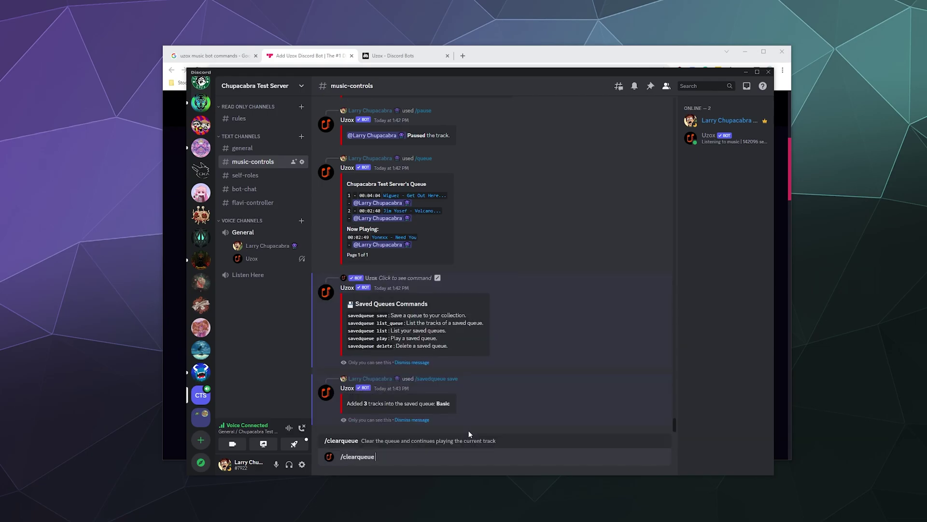
{"action": "key", "text": "Return"}
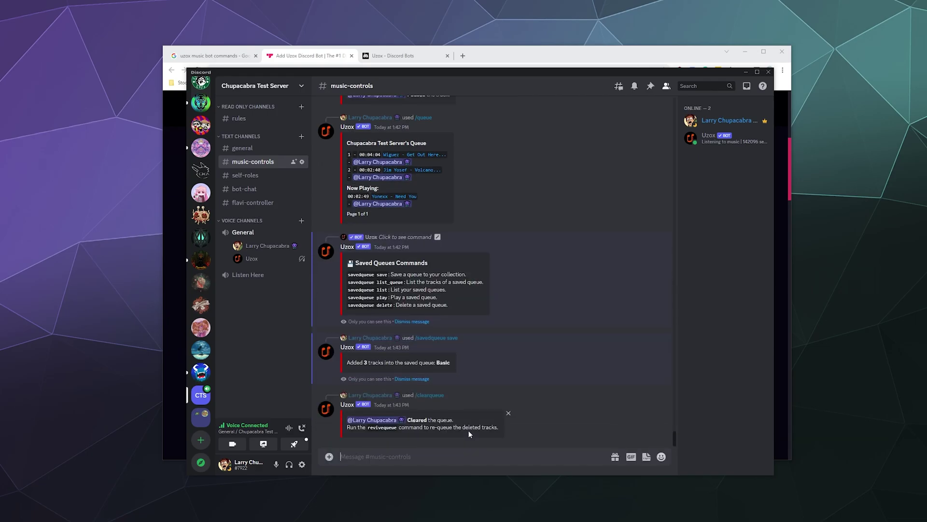
{"action": "type", "text": "/saved"}
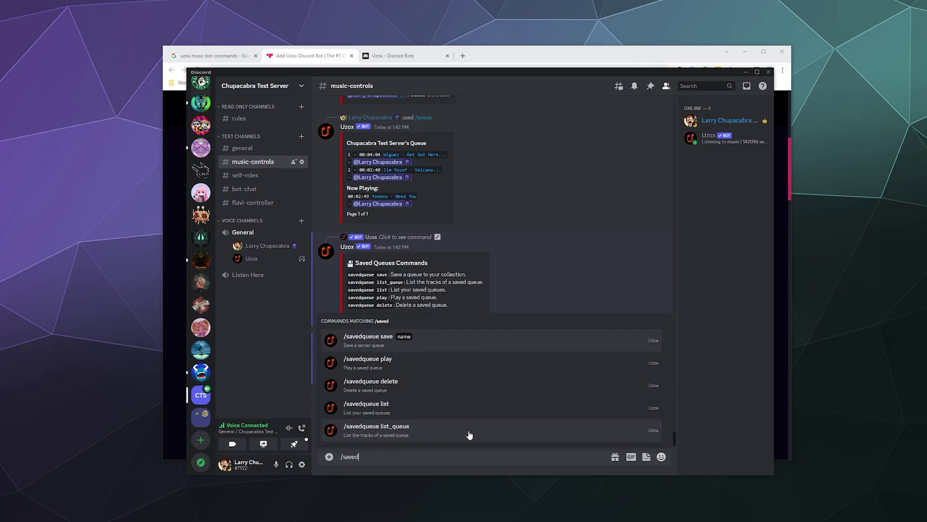
{"action": "key", "text": "Down"}
{"action": "key", "text": "Down"}
{"action": "key", "text": "Up"}
{"action": "key", "text": "Tab"}
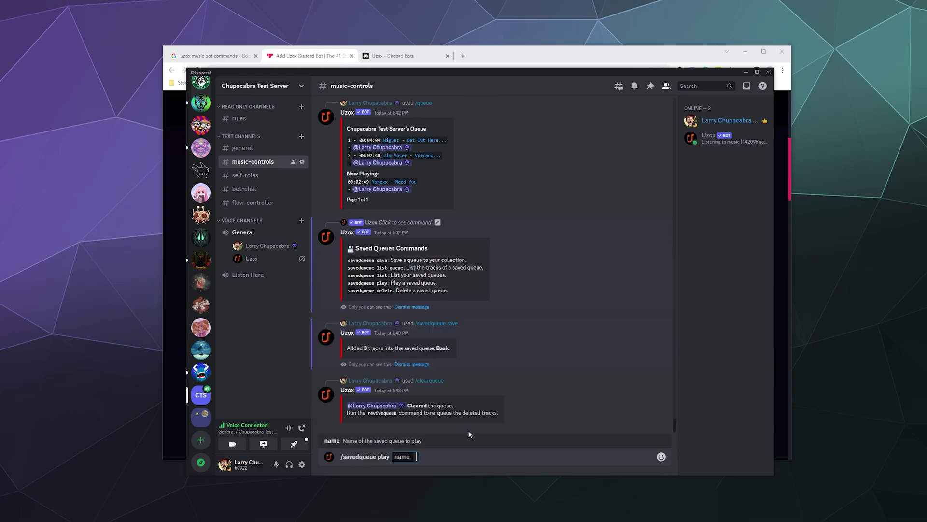
{"action": "type", "text": "Basic"}
{"action": "key", "text": "Return"}
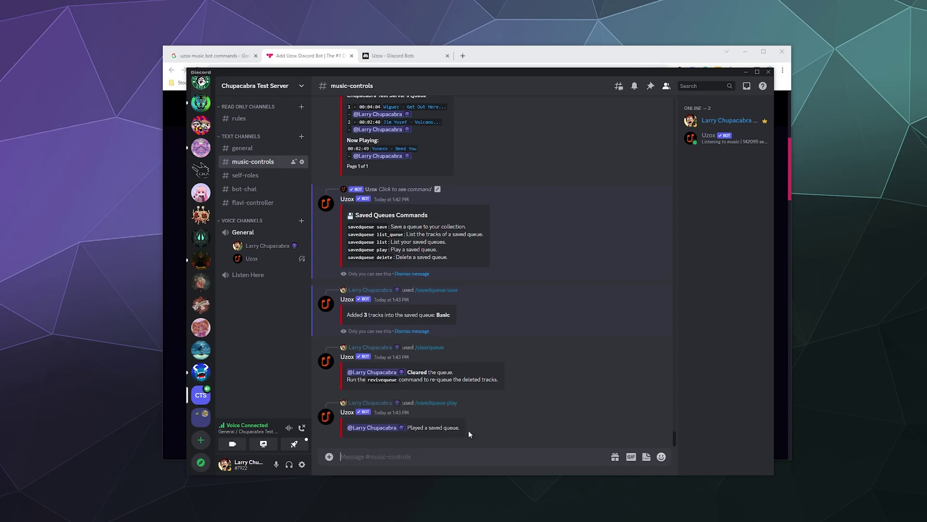
{"action": "type", "text": "/"}
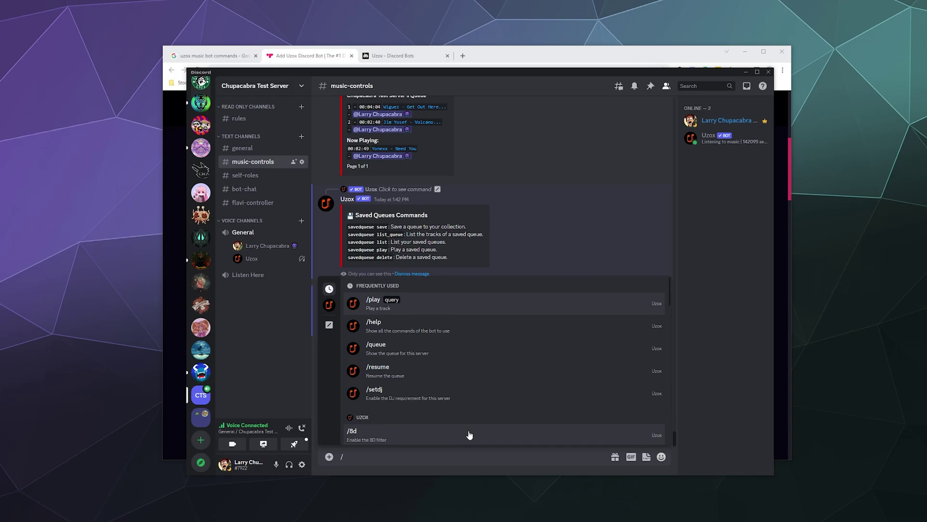
{"action": "type", "text": "resume"}
{"action": "key", "text": "Return"}
{"action": "key", "text": "Return"}
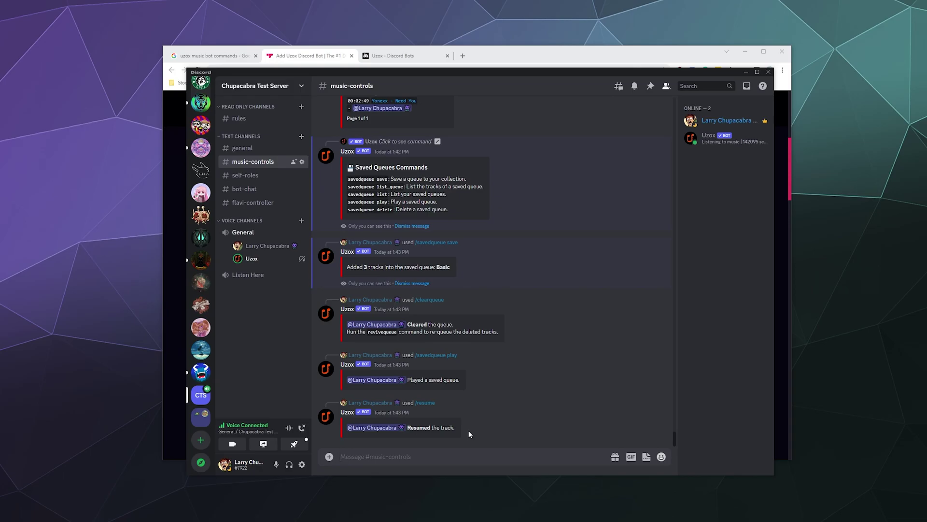
List the three restored tracks with /queue, then pause the music with /pause
{"action": "type", "text": "/queue"}
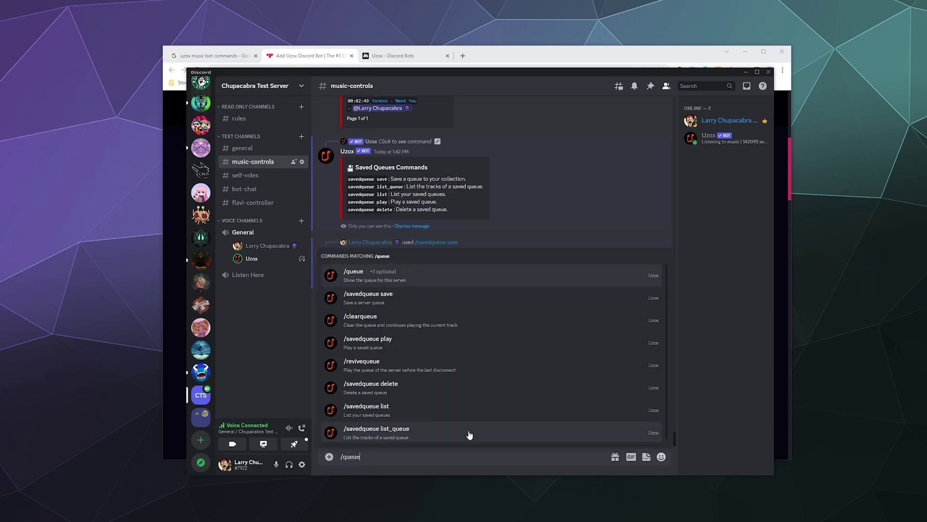
{"action": "key", "text": "Return"}
{"action": "key", "text": "Return"}
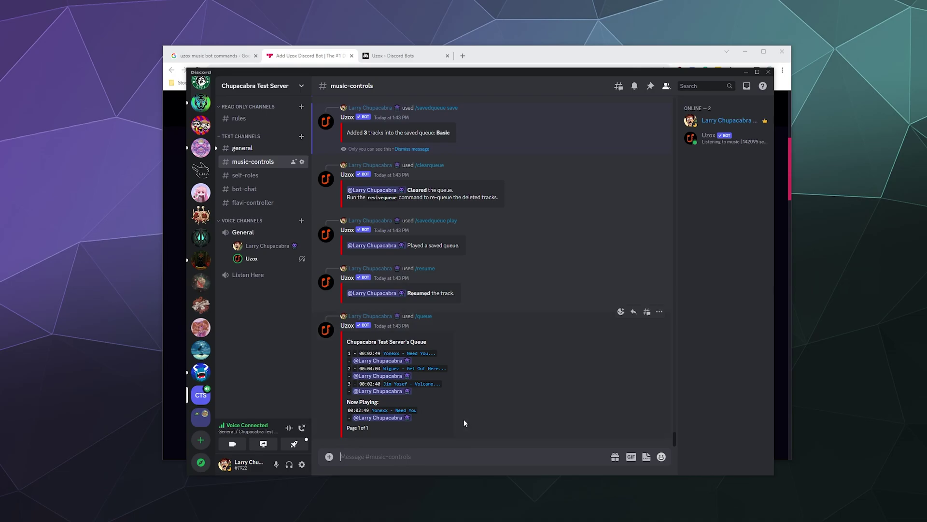
{"action": "type", "text": "/pause"}
{"action": "key", "text": "Return"}
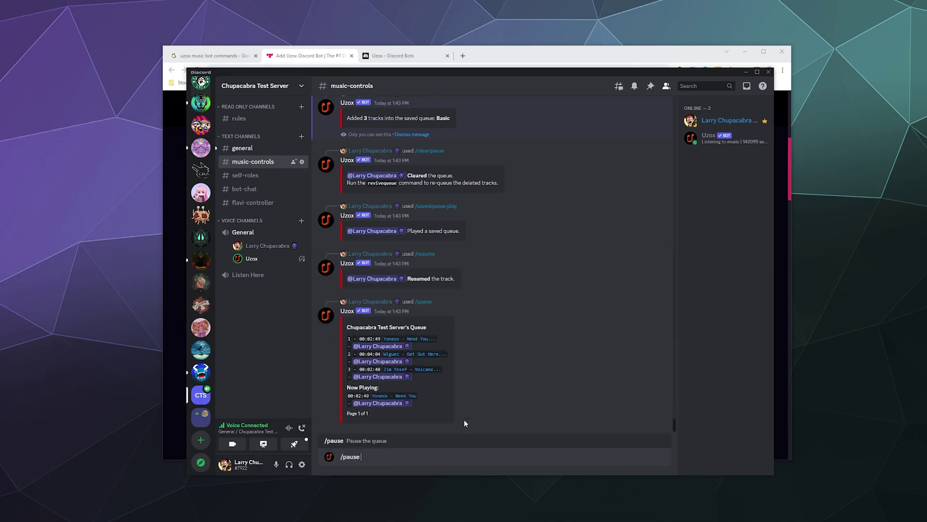
Choose Favorites in the Help Section category dropdown to show the Favorites Commands list
{"action": "scroll", "coordinate": [463, 343], "scroll_direction": "up", "scroll_amount": 10}
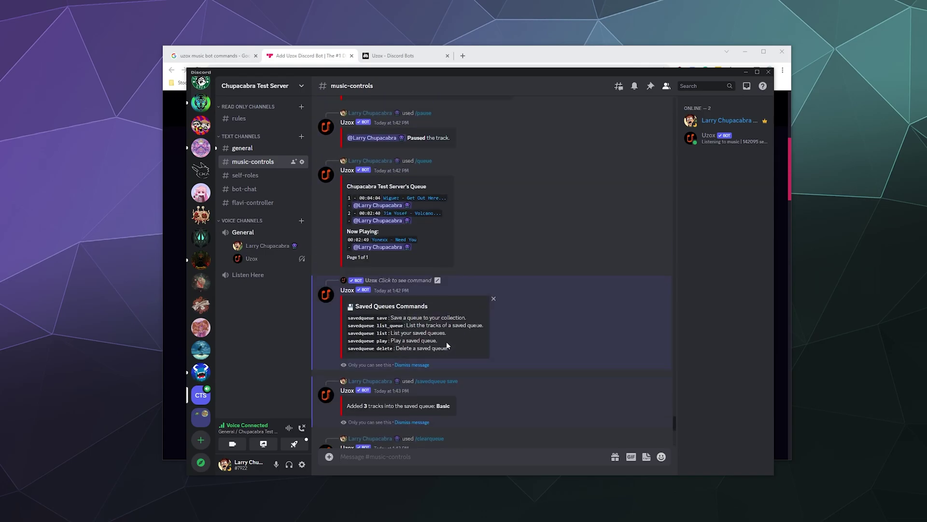
{"action": "scroll", "coordinate": [399, 292], "scroll_direction": "up", "scroll_amount": 3}
{"action": "left_click", "coordinate": [385, 287]}
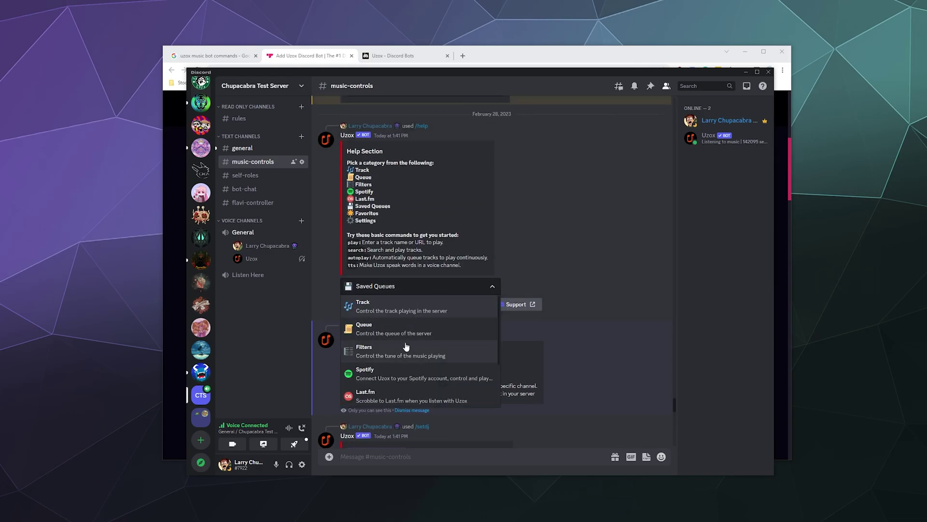
{"action": "left_click", "coordinate": [381, 384]}
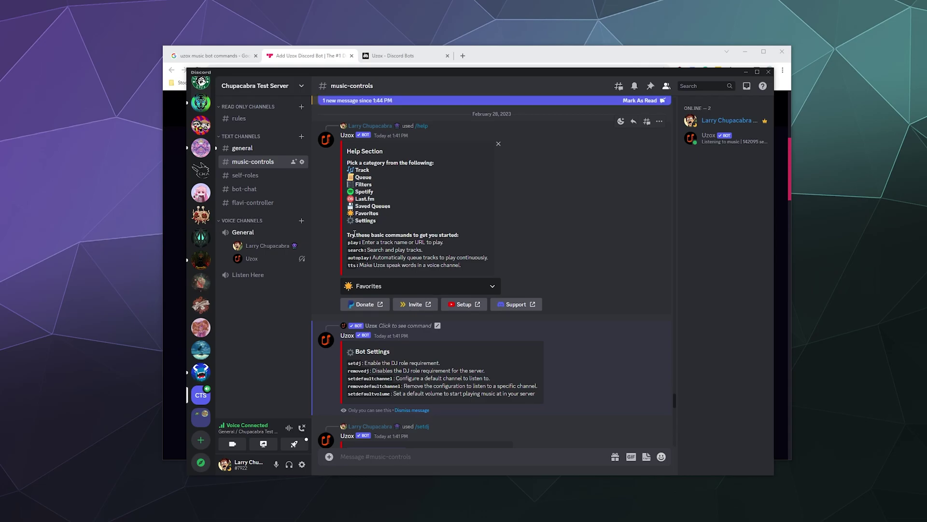
{"action": "scroll", "coordinate": [431, 282], "scroll_direction": "down", "scroll_amount": 5}
{"action": "scroll", "coordinate": [385, 321], "scroll_direction": "down", "scroll_amount": 10}
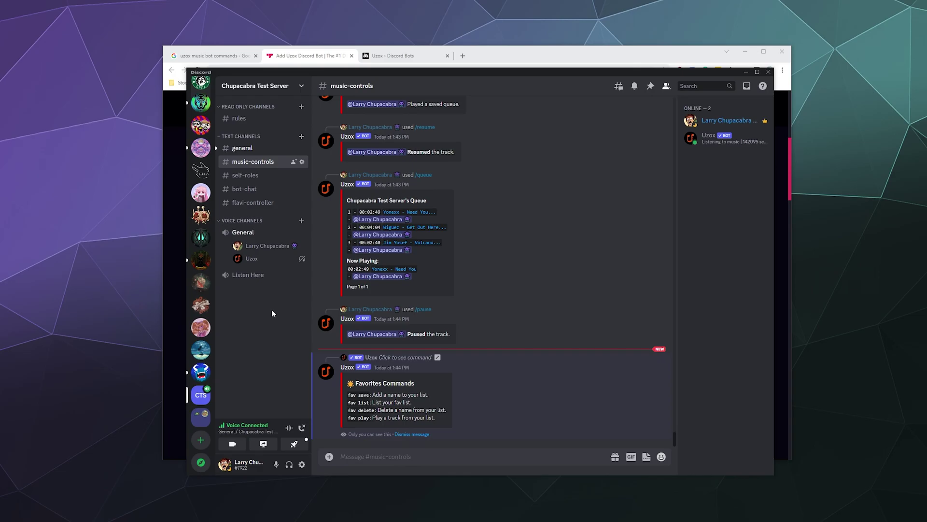
Pick Filters in the Help Section dropdown to list filters like bassboost, karaoke and nightcore
{"action": "scroll", "coordinate": [443, 334], "scroll_direction": "up", "scroll_amount": 10}
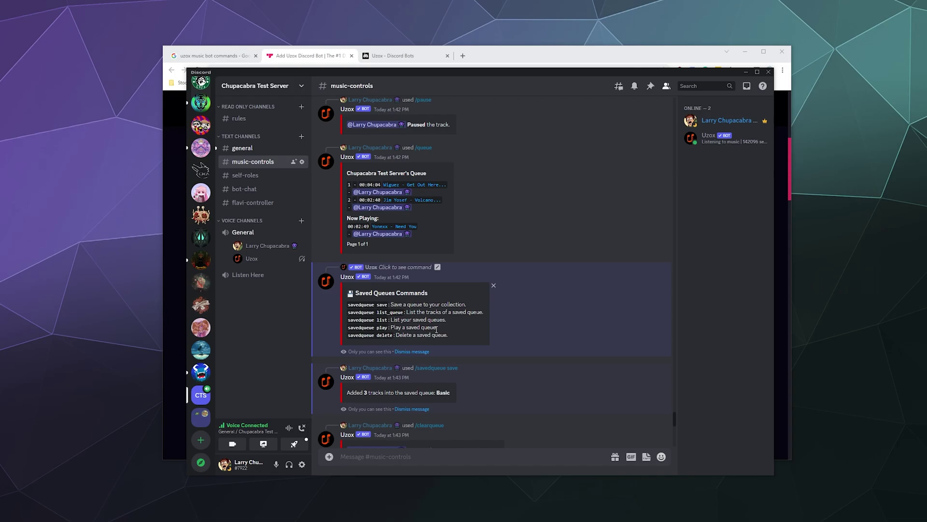
{"action": "scroll", "coordinate": [407, 338], "scroll_direction": "up", "scroll_amount": 3}
{"action": "left_click", "coordinate": [404, 309]}
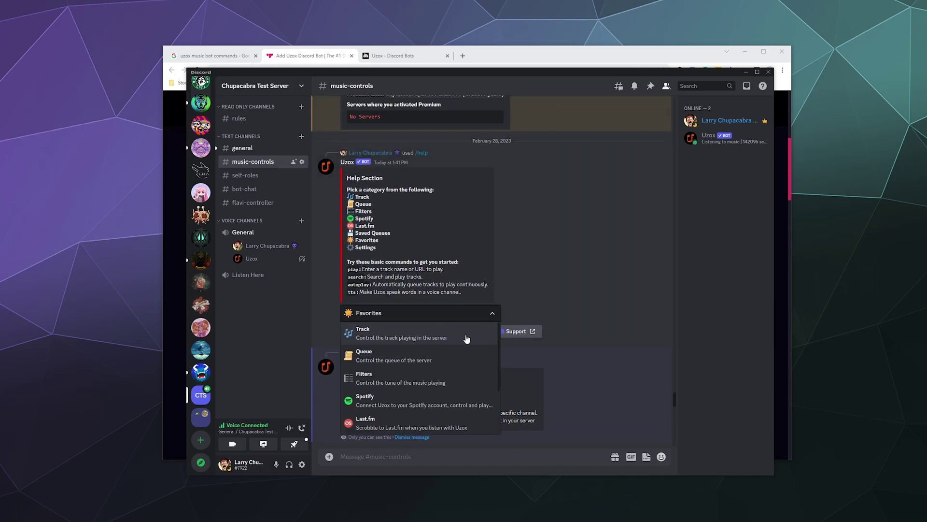
{"action": "left_click", "coordinate": [404, 377]}
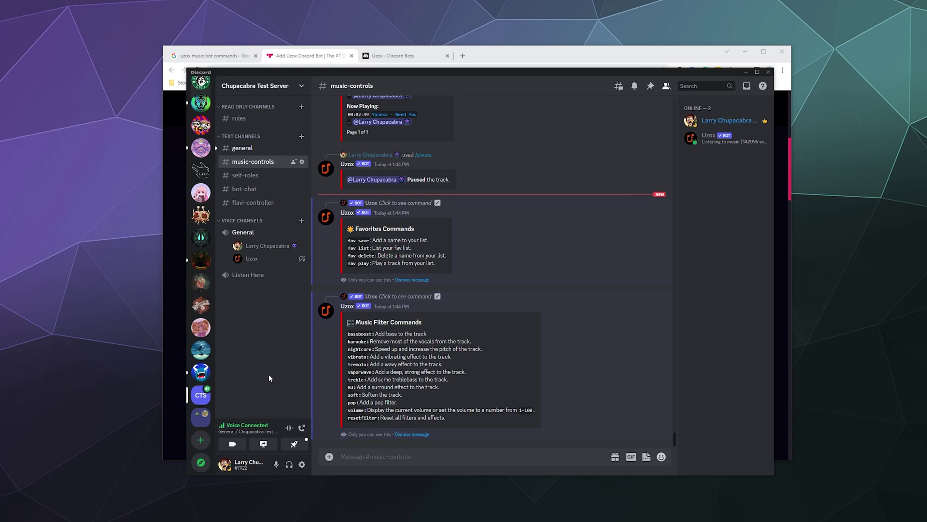
{"action": "left_click", "coordinate": [534, 59]}
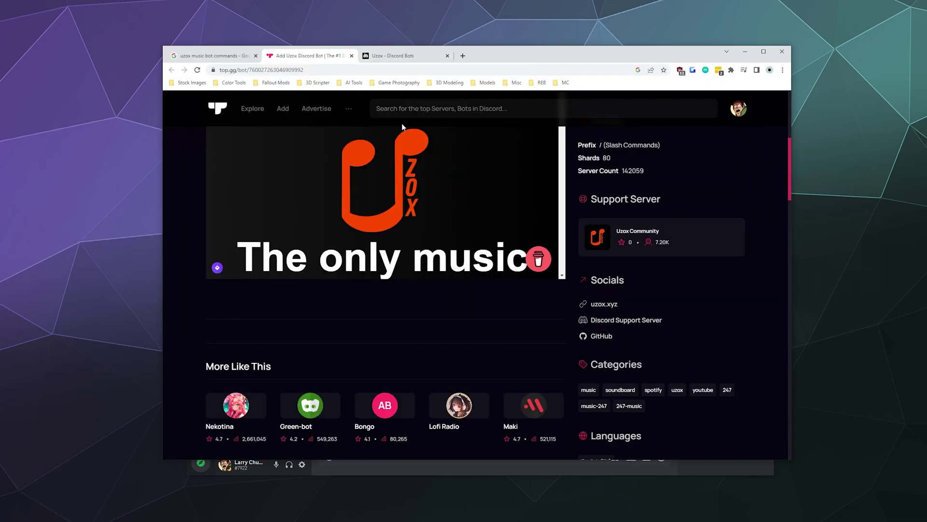
{"action": "scroll", "coordinate": [395, 121], "scroll_direction": "down", "scroll_amount": 5}
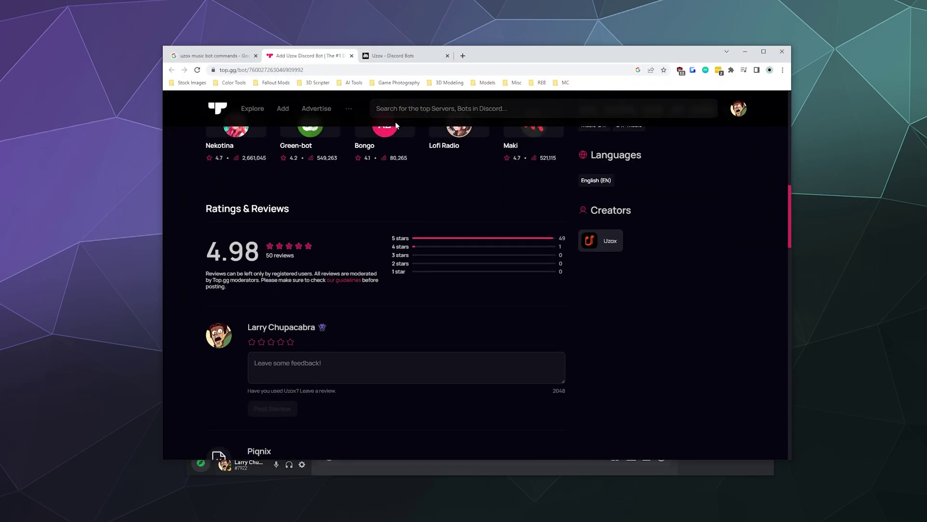
{"action": "scroll", "coordinate": [396, 124], "scroll_direction": "up", "scroll_amount": 4}
{"action": "scroll", "coordinate": [395, 123], "scroll_direction": "down", "scroll_amount": 12}
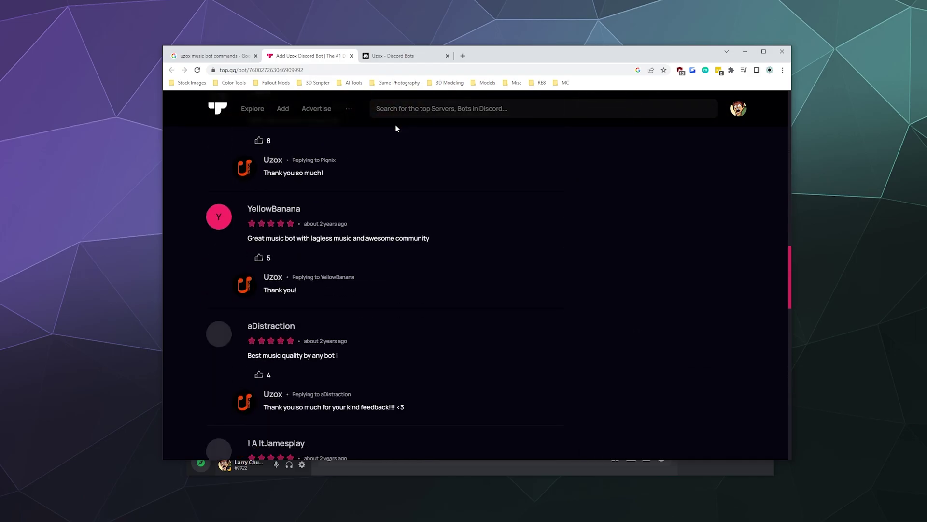
{"action": "scroll", "coordinate": [395, 124], "scroll_direction": "up", "scroll_amount": 10}
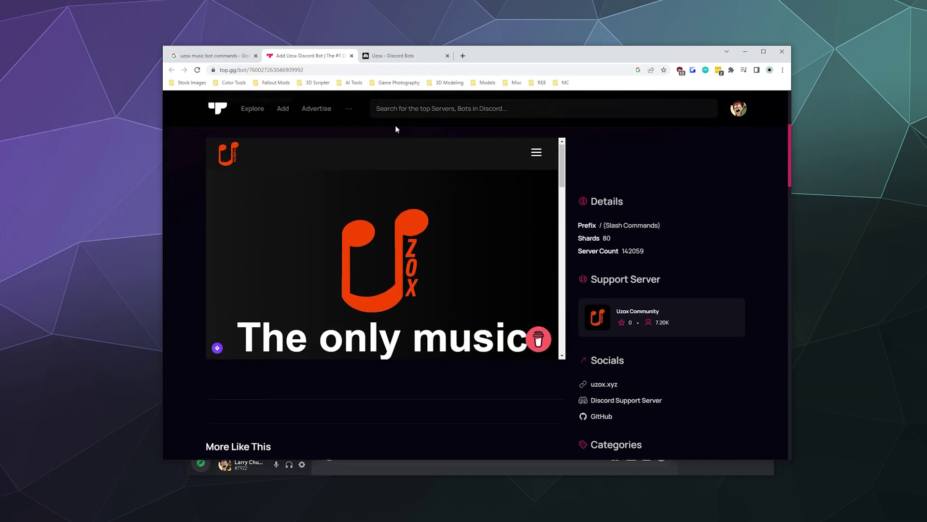
{"action": "left_click", "coordinate": [393, 55]}
{"action": "scroll", "coordinate": [404, 425], "scroll_direction": "down", "scroll_amount": 6}
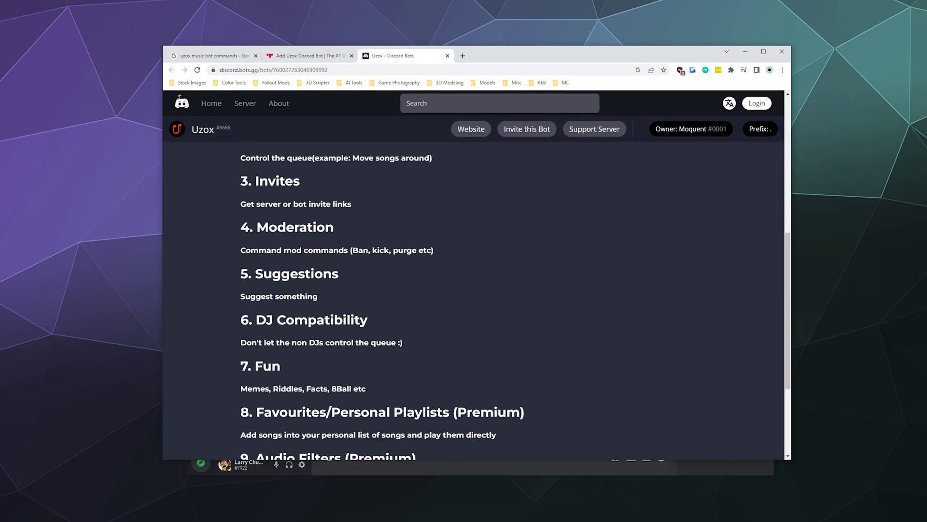
{"action": "left_click", "coordinate": [395, 474]}
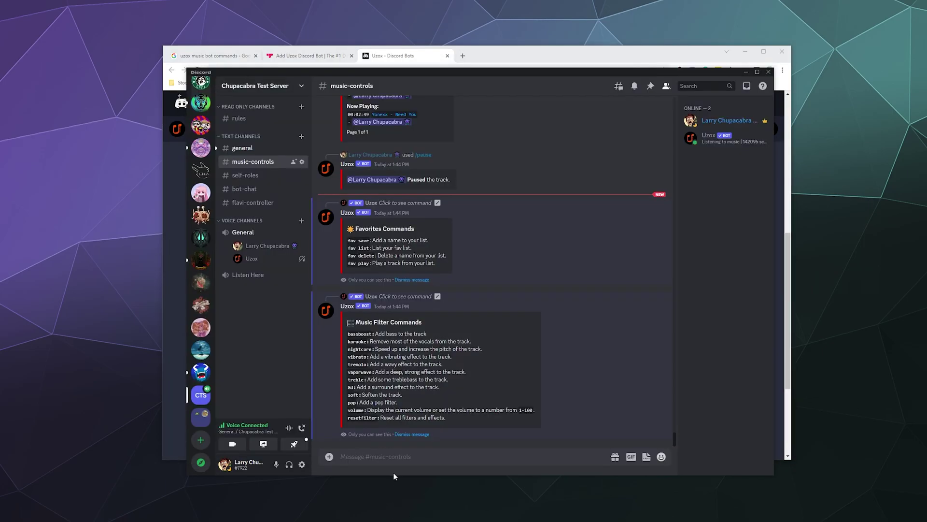